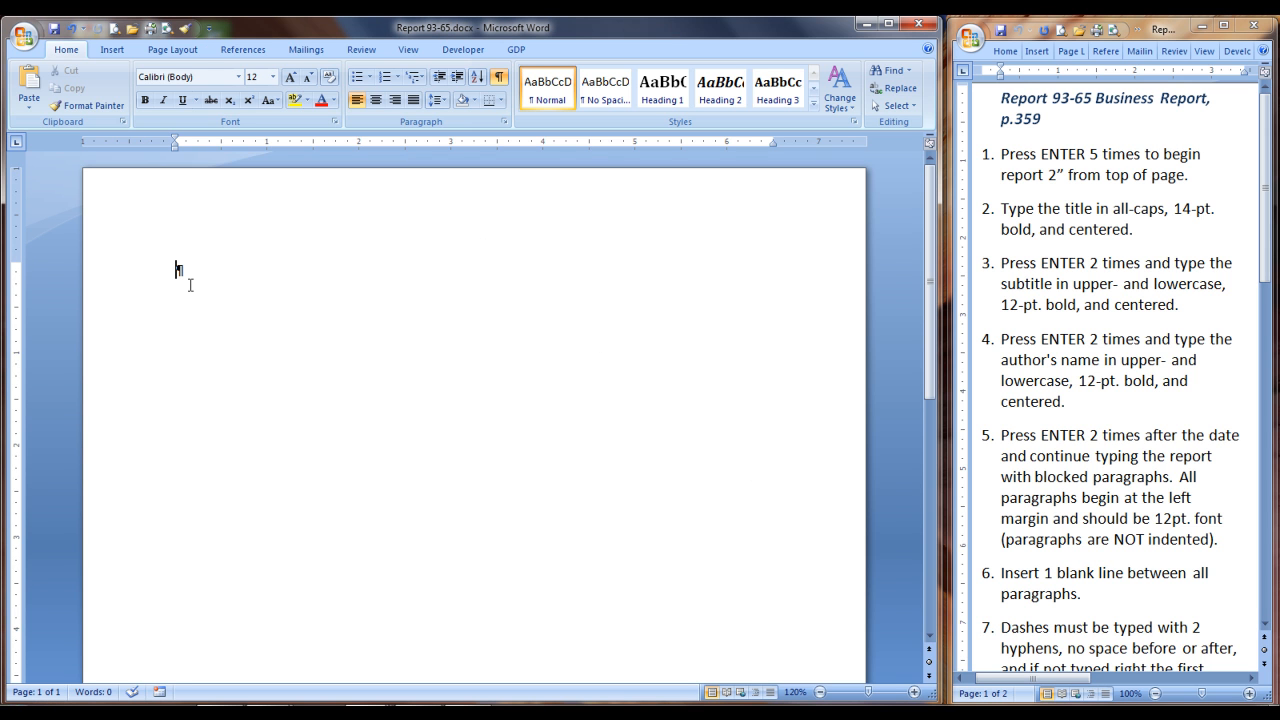
- Insert five blank lines at the top of the page and add the bold, centered title "COMMON SKIN RASHES"
key("Return")
key("Return")
key("Return")
key("Return")
key("Return")
key("ctrl+b")
key("ctrl+e")
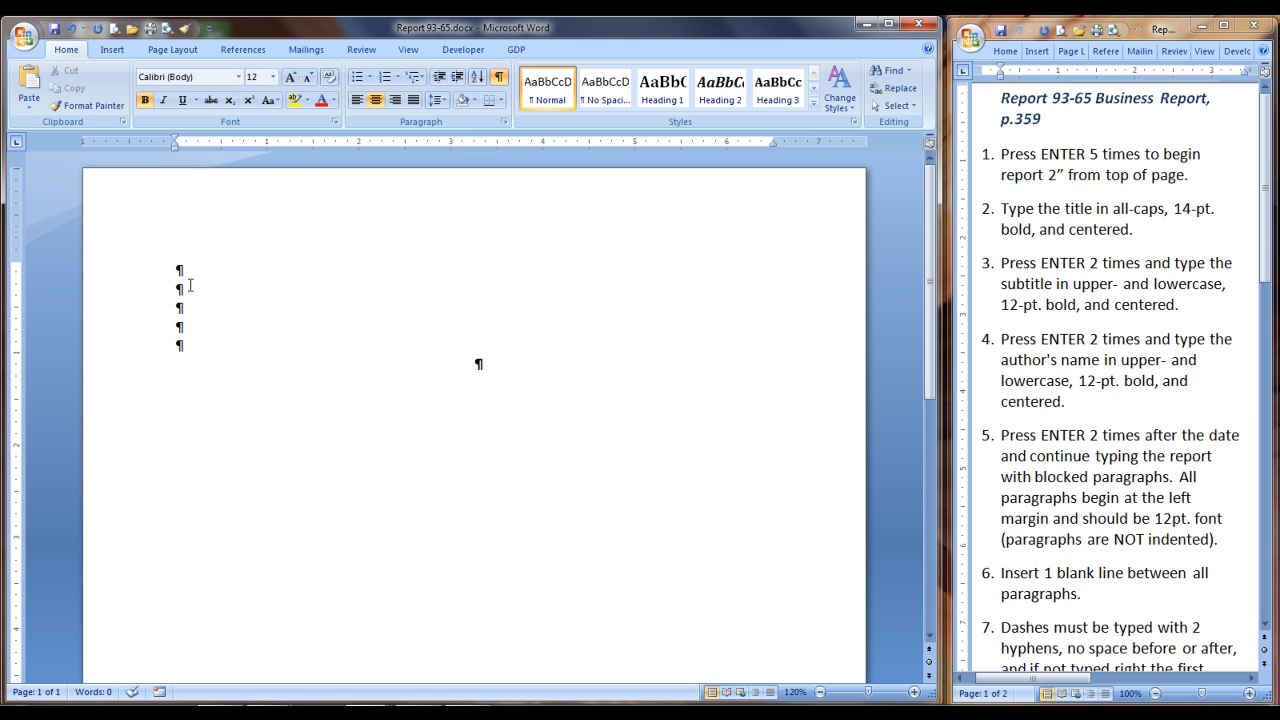
type("COMMON SKIN RASHES")
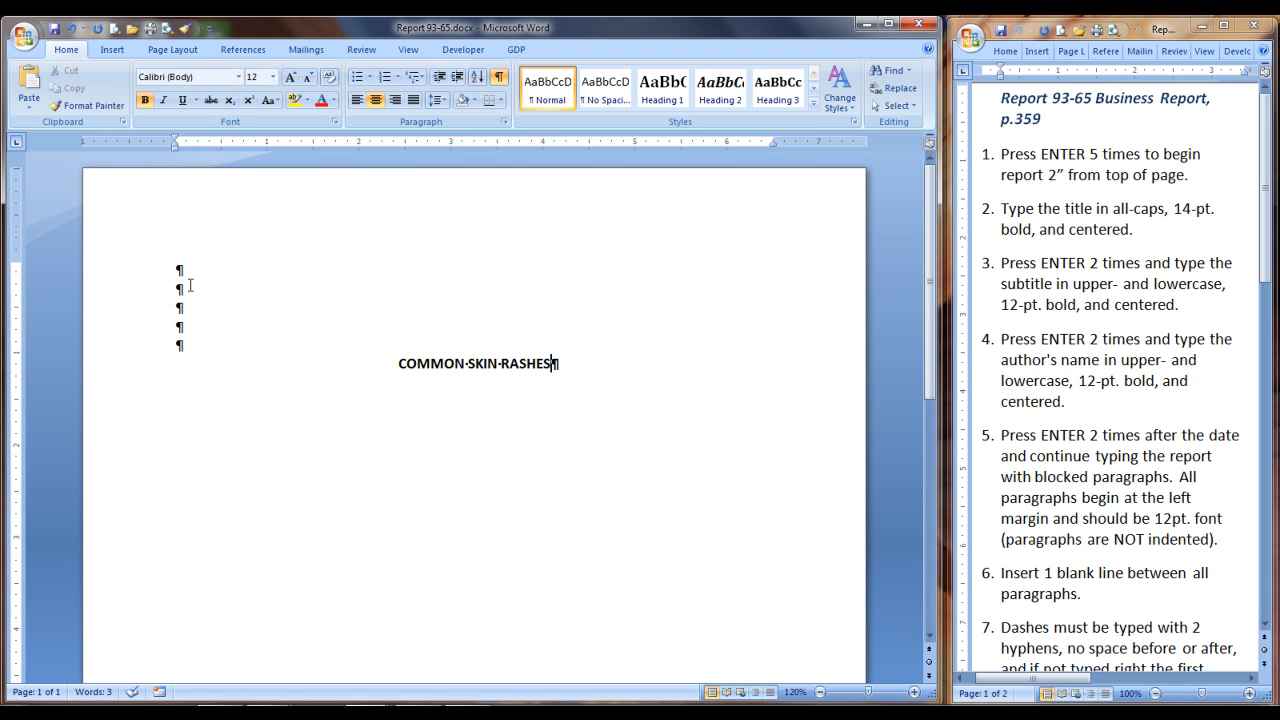
- Add the bold, centered subtitle "Their Causes and Cures" and the author's name below the title, each preceded by a blank line
key("Return")
key("Return")
type("Their Causes and Cures")
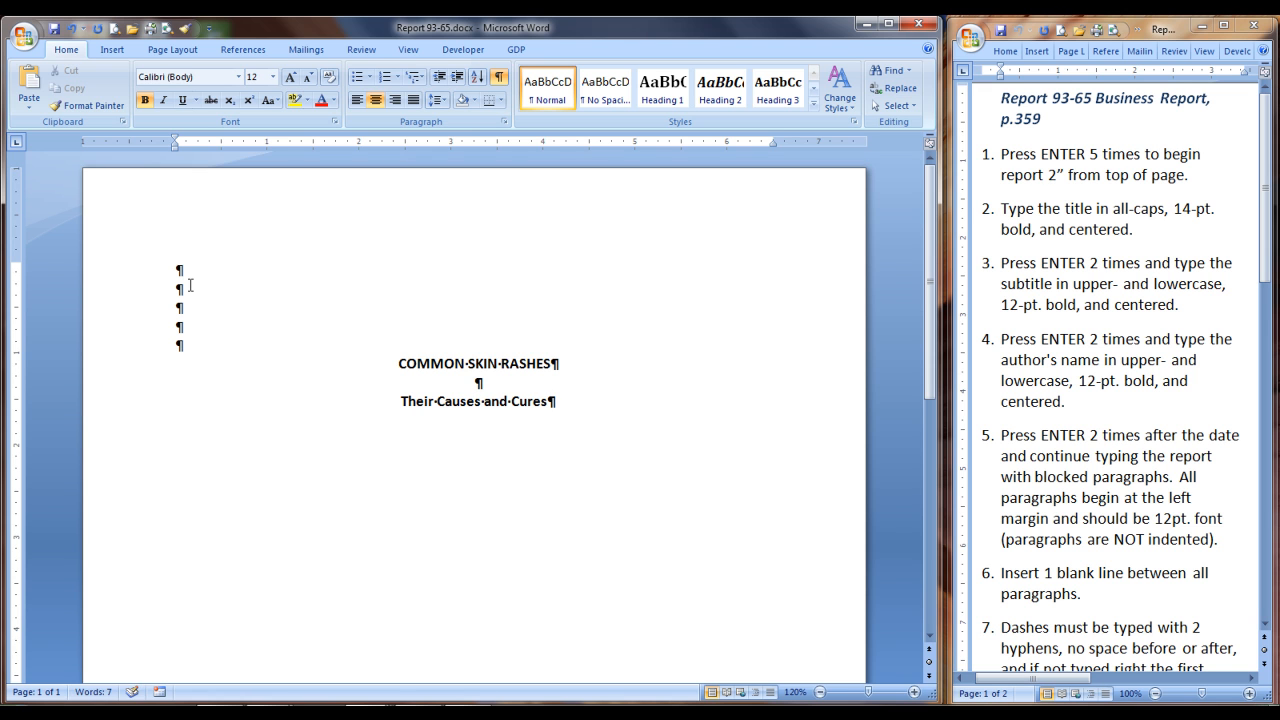
key("Return")
key("Return")
type("Dr. Stanley G. Streisand")
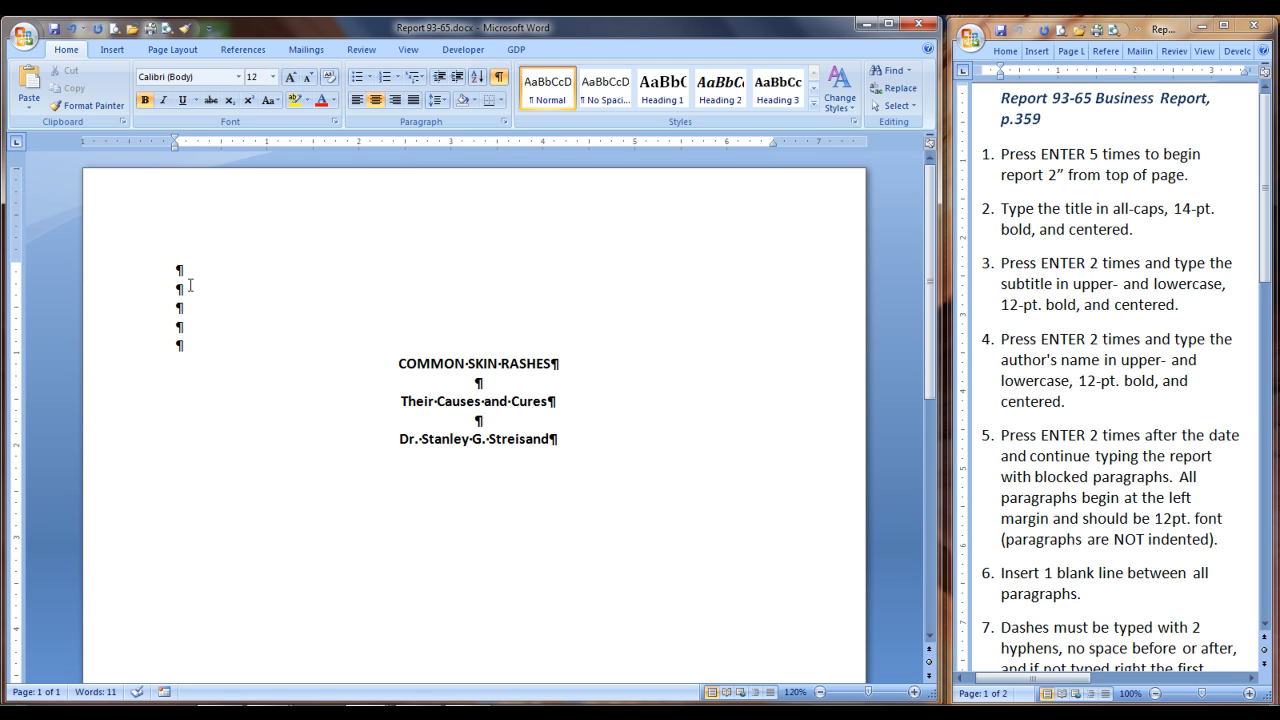
- Enter the introductory paragraph on skin rashes in regular, left-aligned text, one blank line below the author's name
key("Return")
key("Return")
key("ctrl+b")
key("ctrl+l")
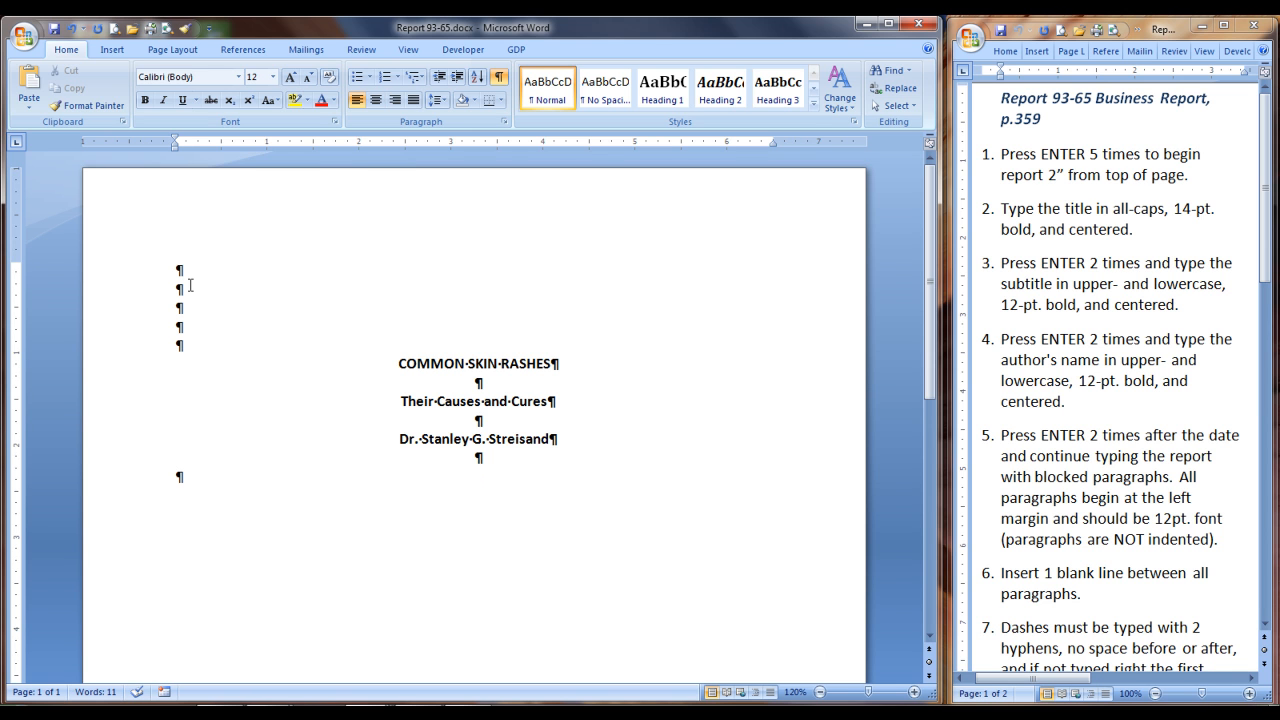
type("Skin rashes are caused by many different things. They are often recognized by symptoms of reddening, itching, blistering, dryness, or scabbing of the skin. Some of the more common ailments that fall into the category of skin rashes are dermatitis, eczema, and psoriasis. This paper will discuss these three common types of skin rashes.")
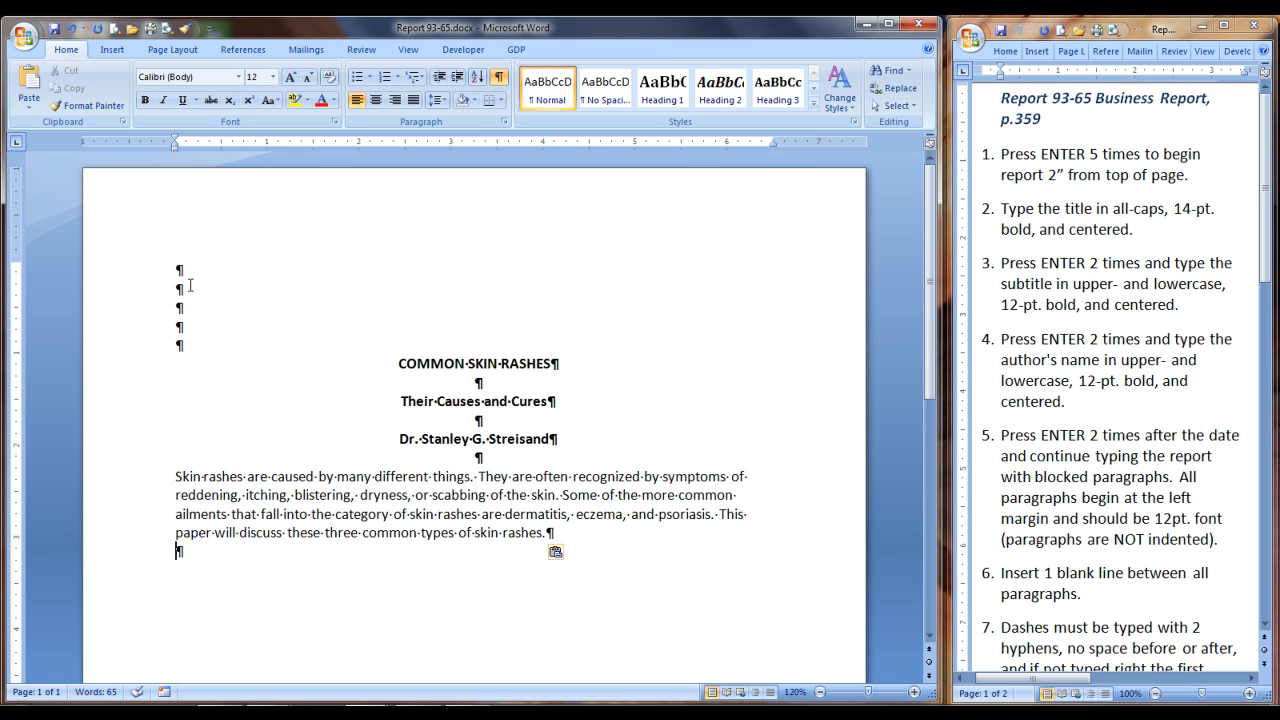
- Add the bold side heading "DERMATITIS" with a blank line before and after it, returning to regular text below
key("Return")
key("ctrl+b")
type("DERMATITIS")
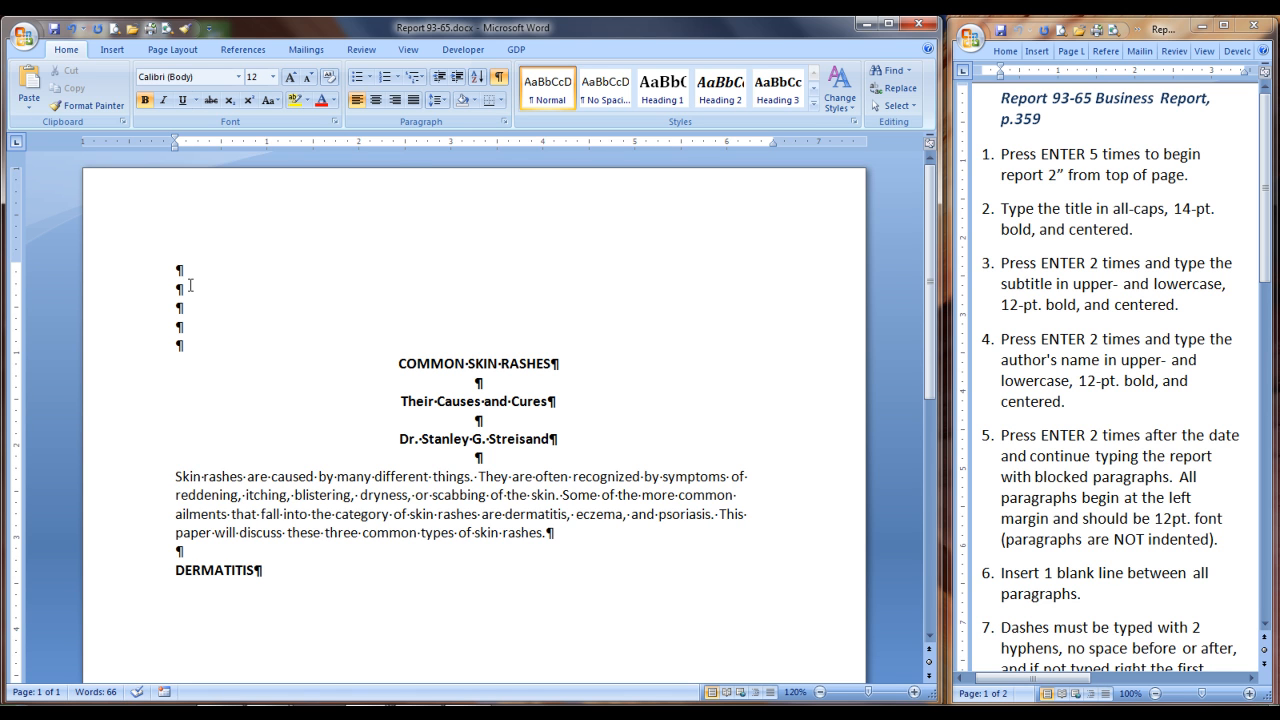
key("ctrl+b")
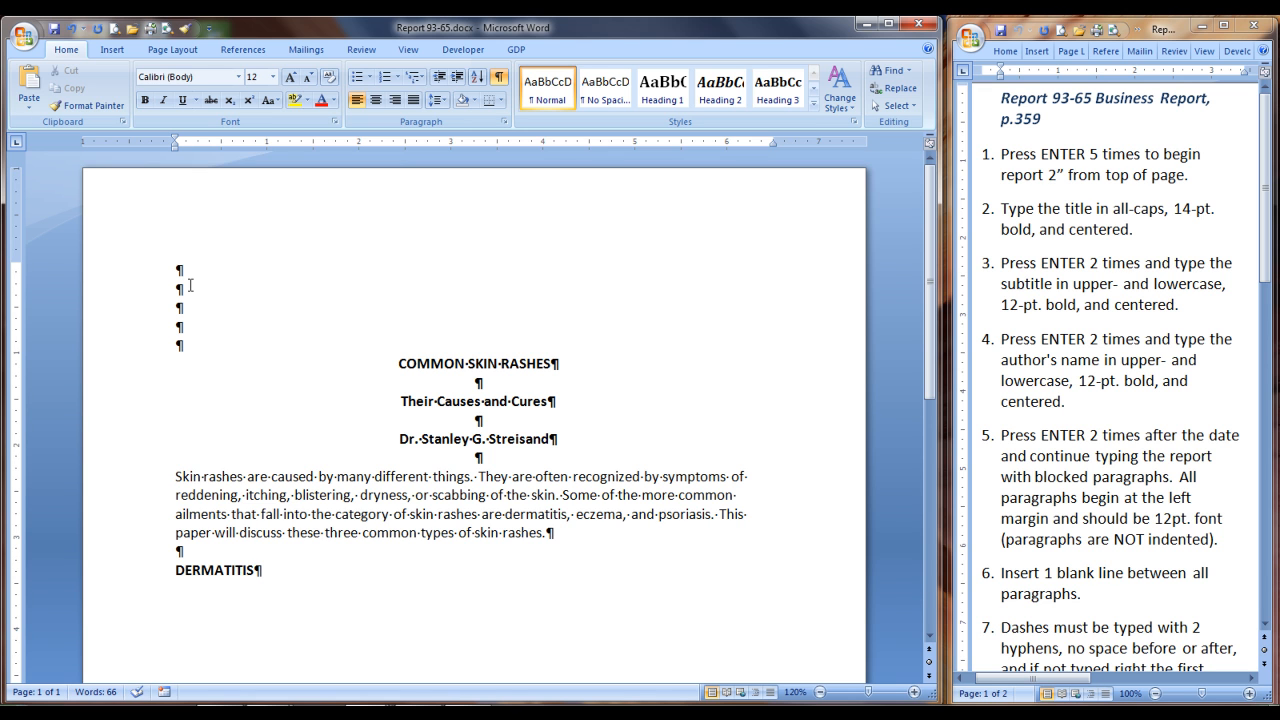
key("Return")
key("Return")
- Set the font size of the title "COMMON SKIN RASHES" to 14 pt
left_click(120, 366)
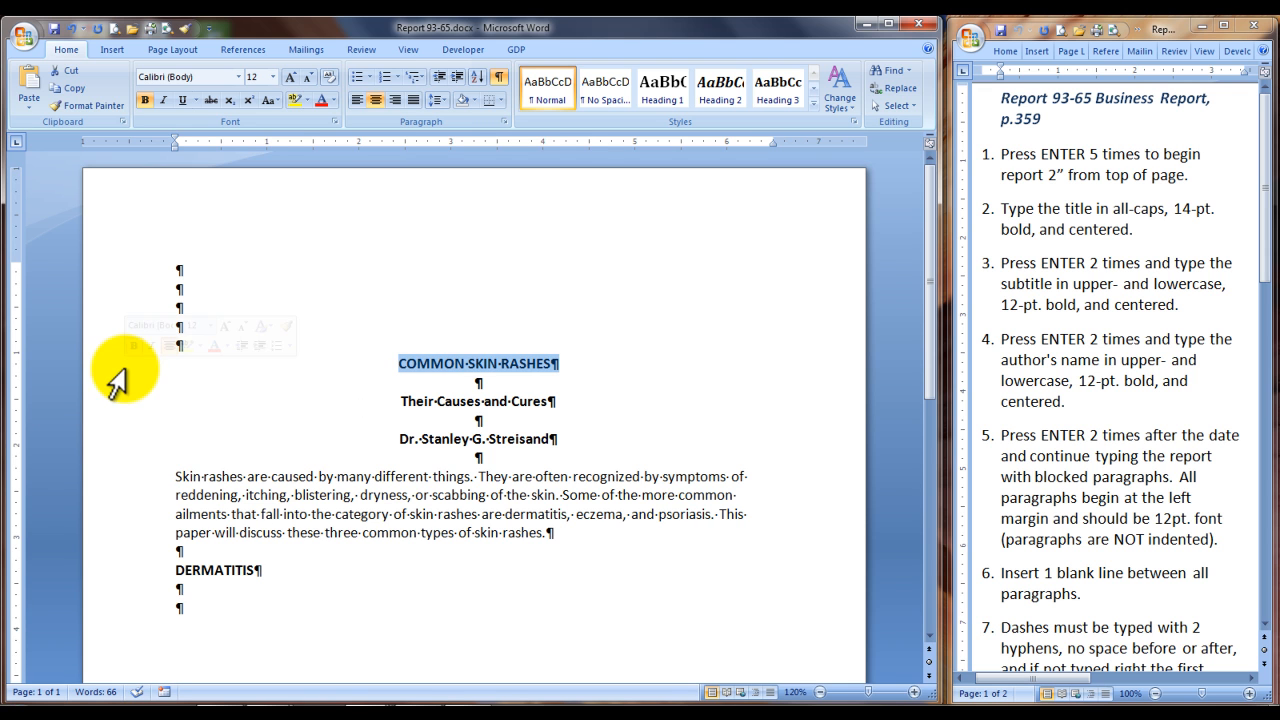
left_click(210, 325)
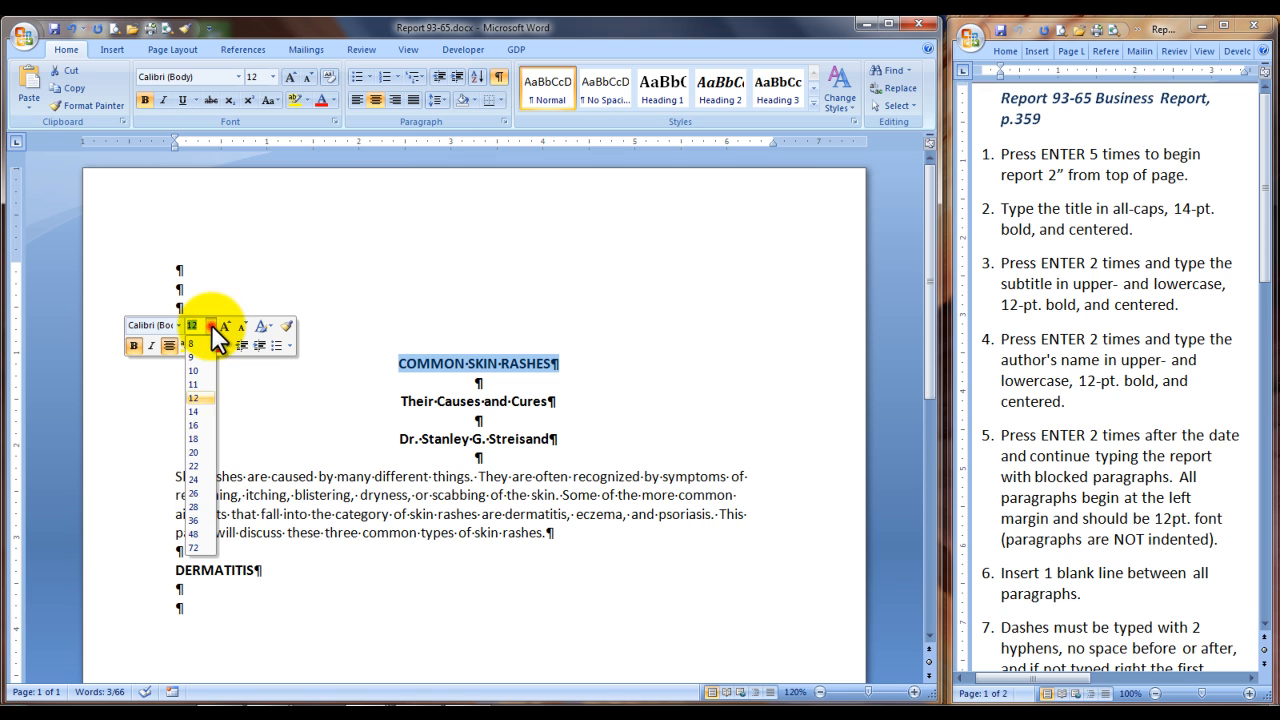
left_click(201, 410)
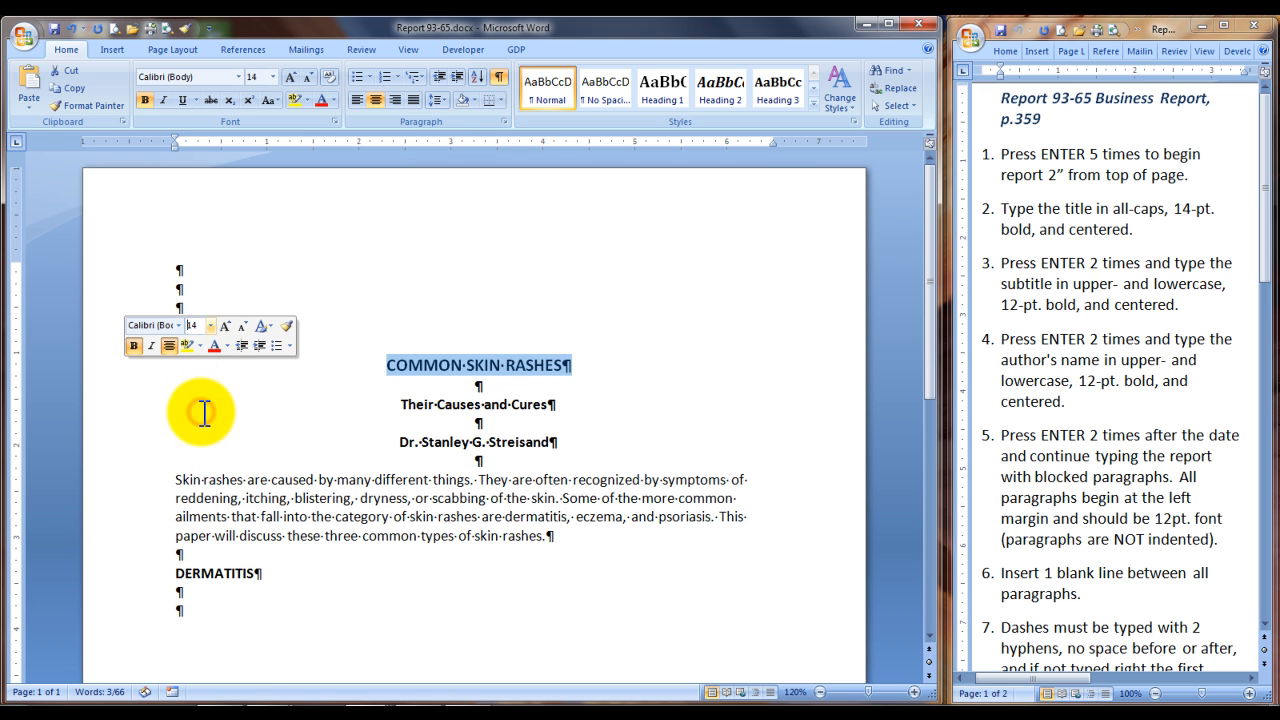
- Write the paragraph under DERMATITIS through "Contact dermatitis is further classified as either", italicizing "contact dermatitis" in its first sentence
left_click(178, 612)
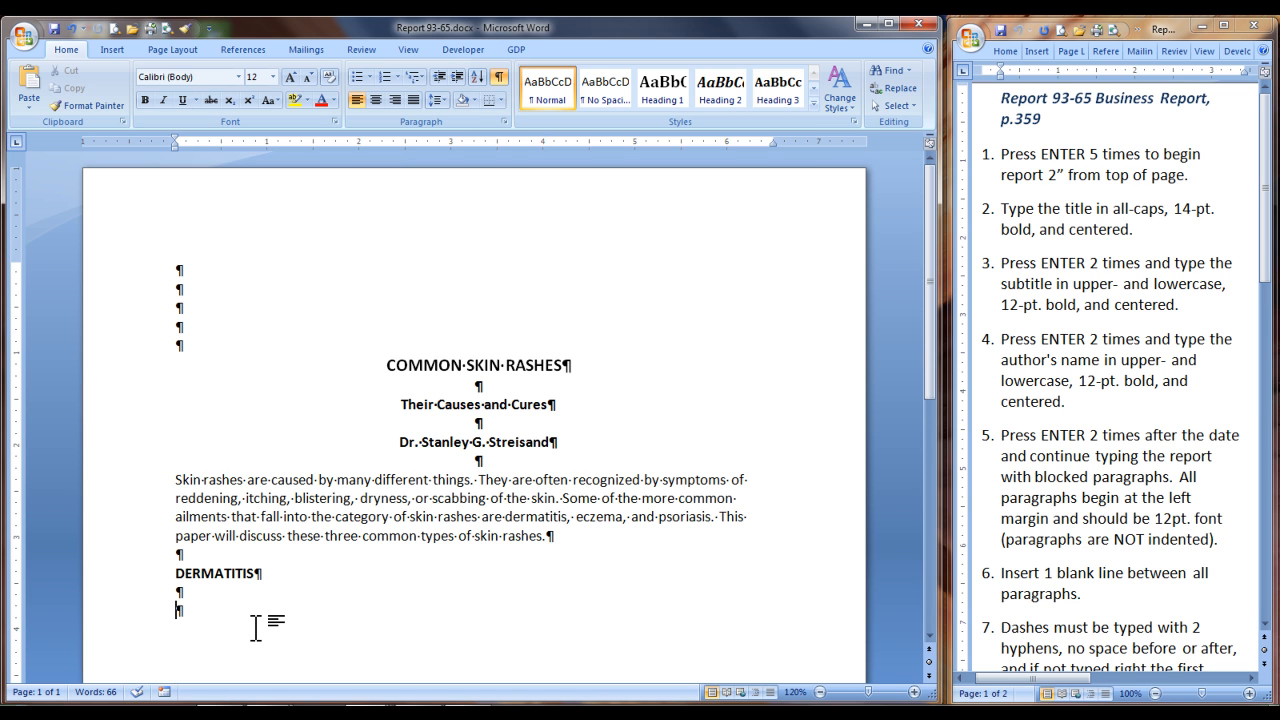
type("Dermatitis is often referred to as")
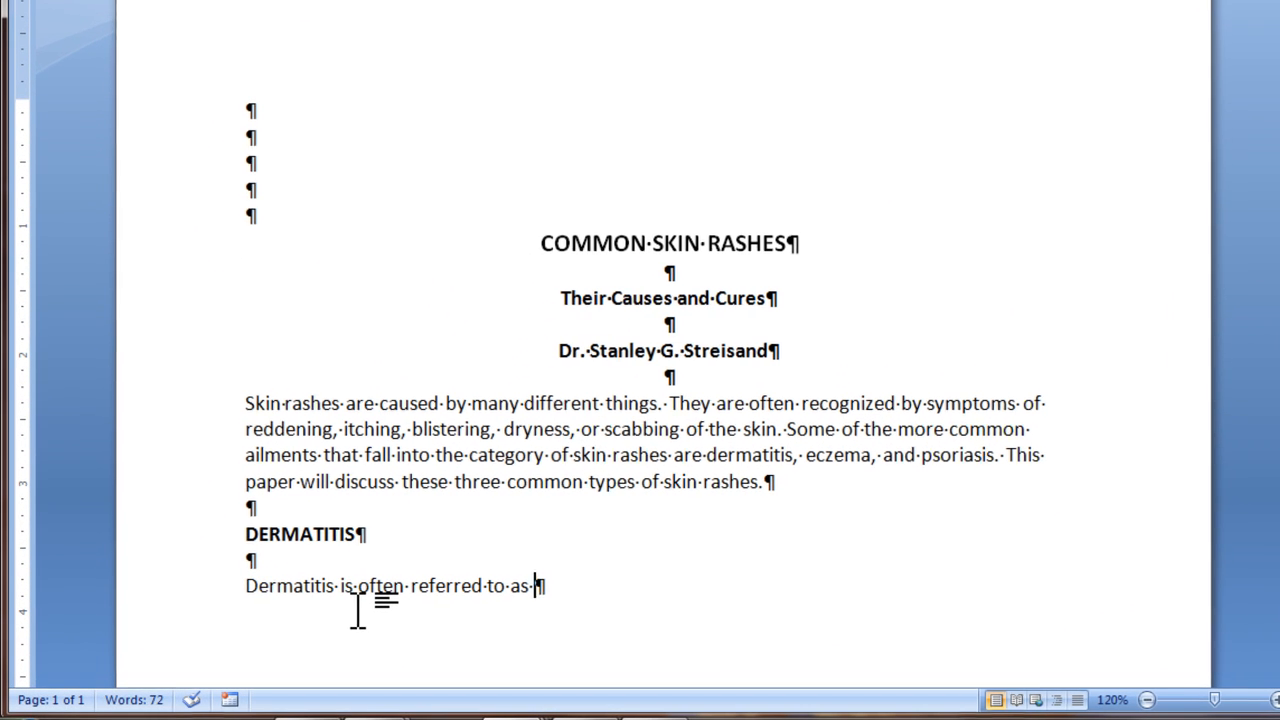
key("ctrl+i")
type("contact dermatitis")
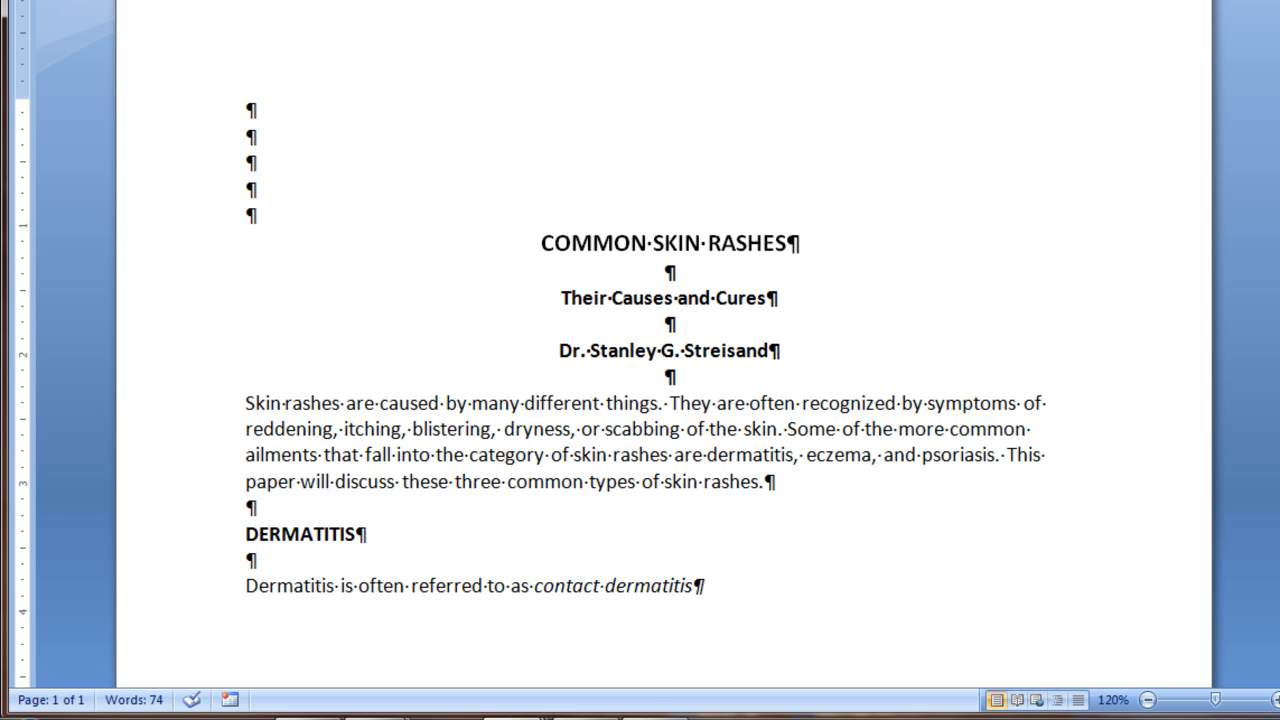
type(".")
type("Some of the more common substances that cause dermatitis are soaps, rubber, jewelry, plants, household and industrial chemicals, cosmetics, and perfumes. Contact dermatitis is further classified as either")
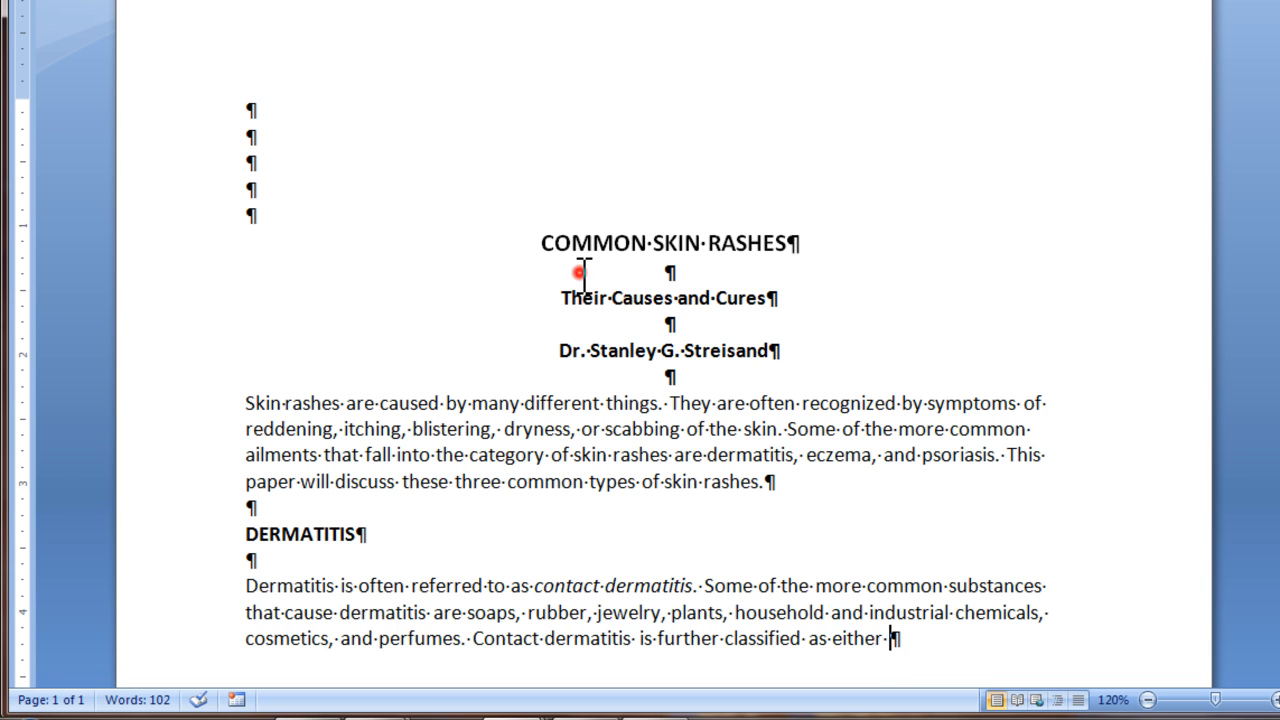
- Finish the dermatitis paragraph with "allergic contact dermatitis or irritant contact dermatitis.", putting both terms in italics
type("allergi")
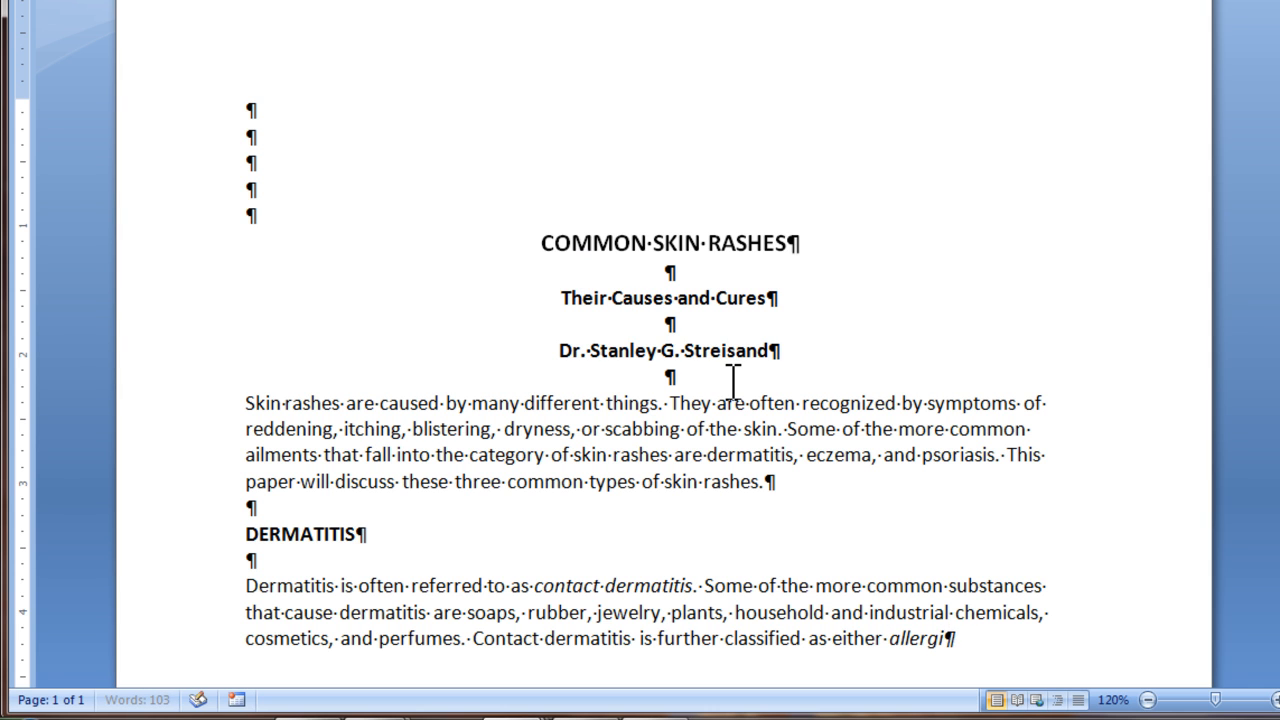
type("c contact dermatitis")
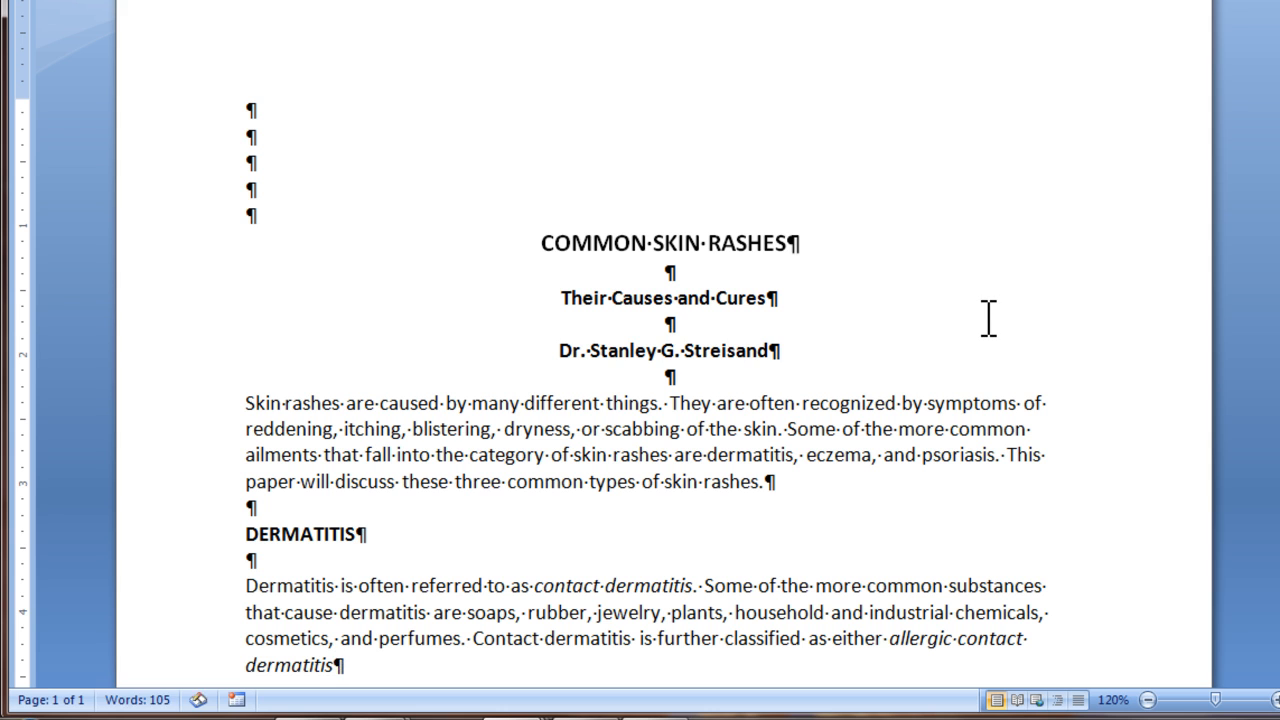
type(" or")
key("ctrl+i")
type("irritant co")
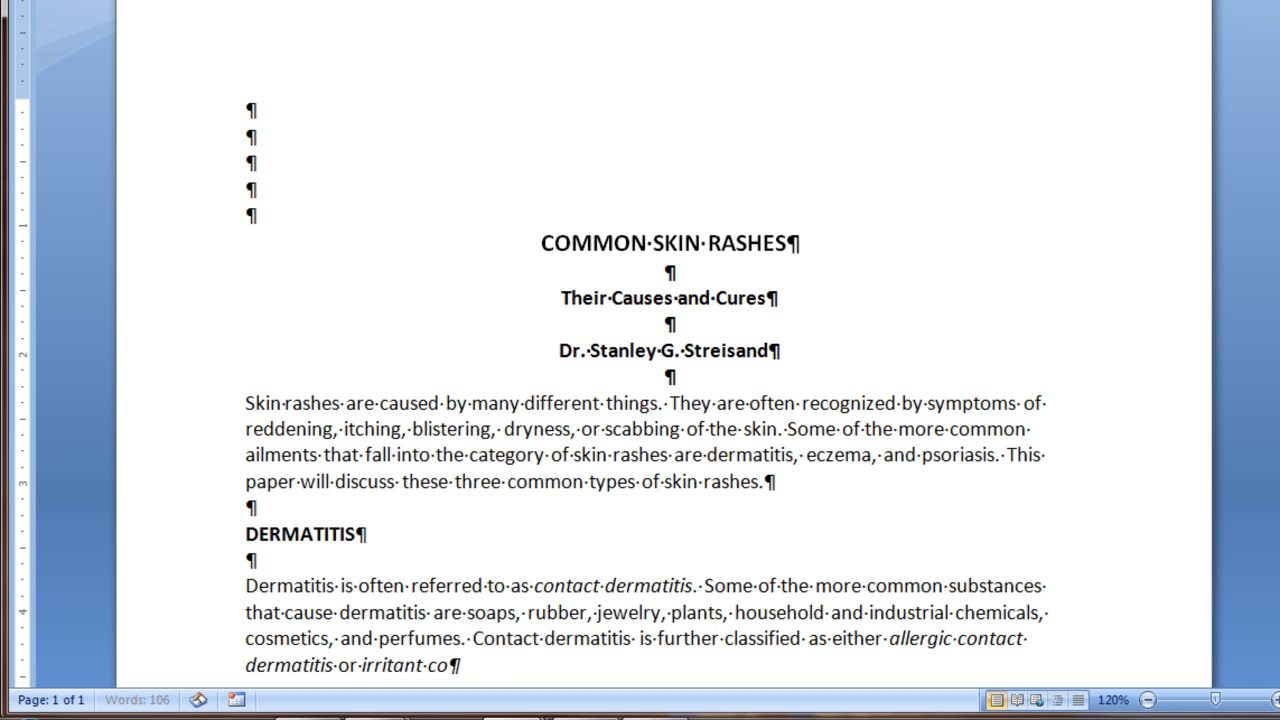
type("ntact dermati")
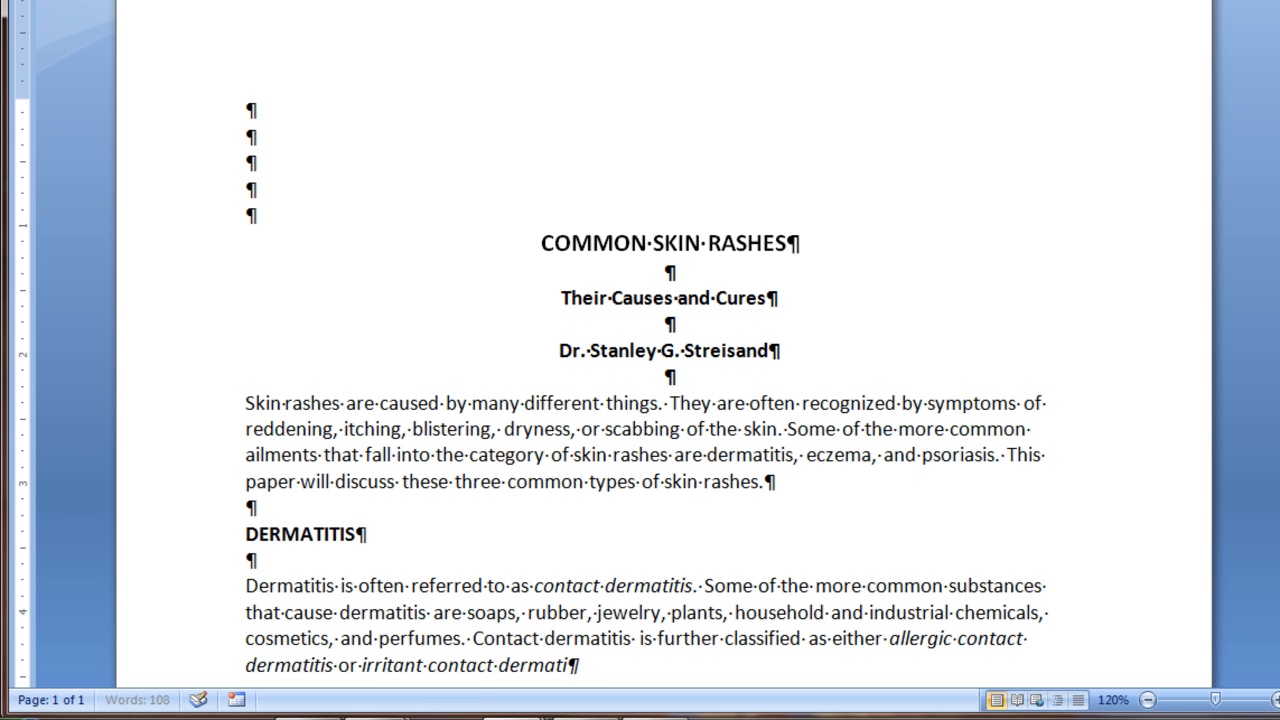
type("tis.")
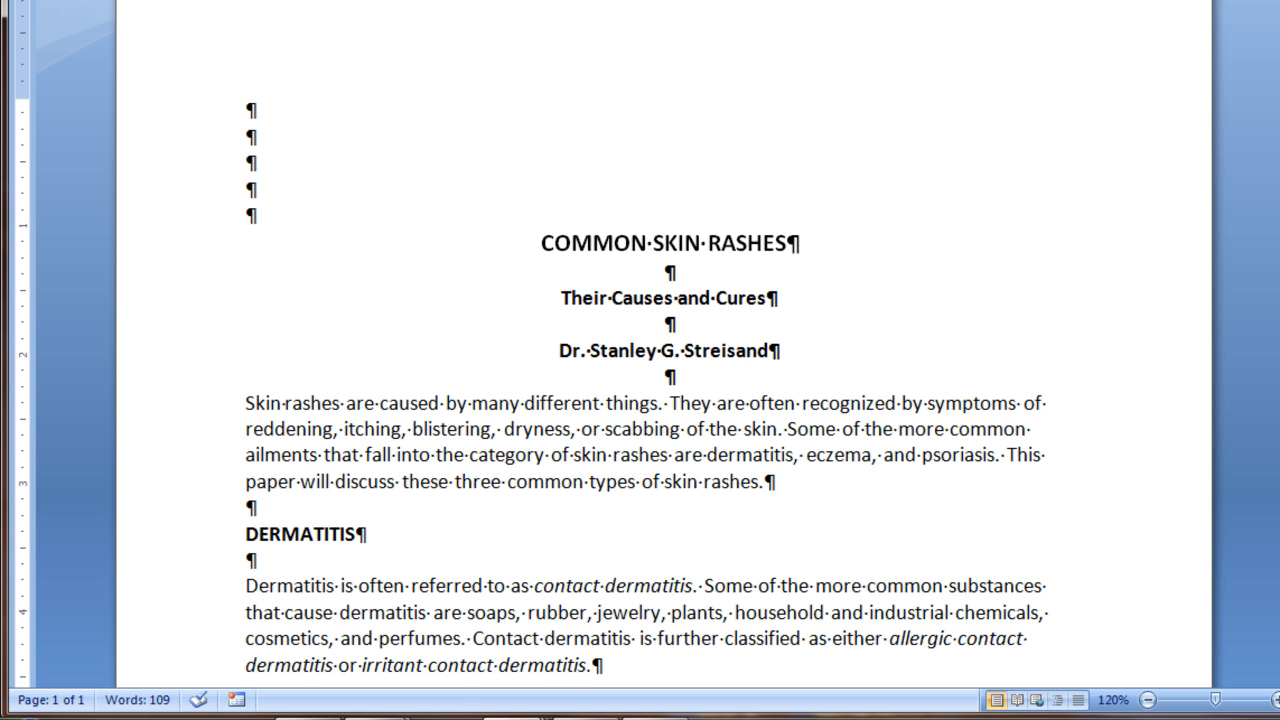
- After a blank line, add the bold paragraph heading "Allergic Contact Dermatitis." followed by regular text "This skin rash occurs after contact is made with certain substances,"
key("Return")
key("Return")
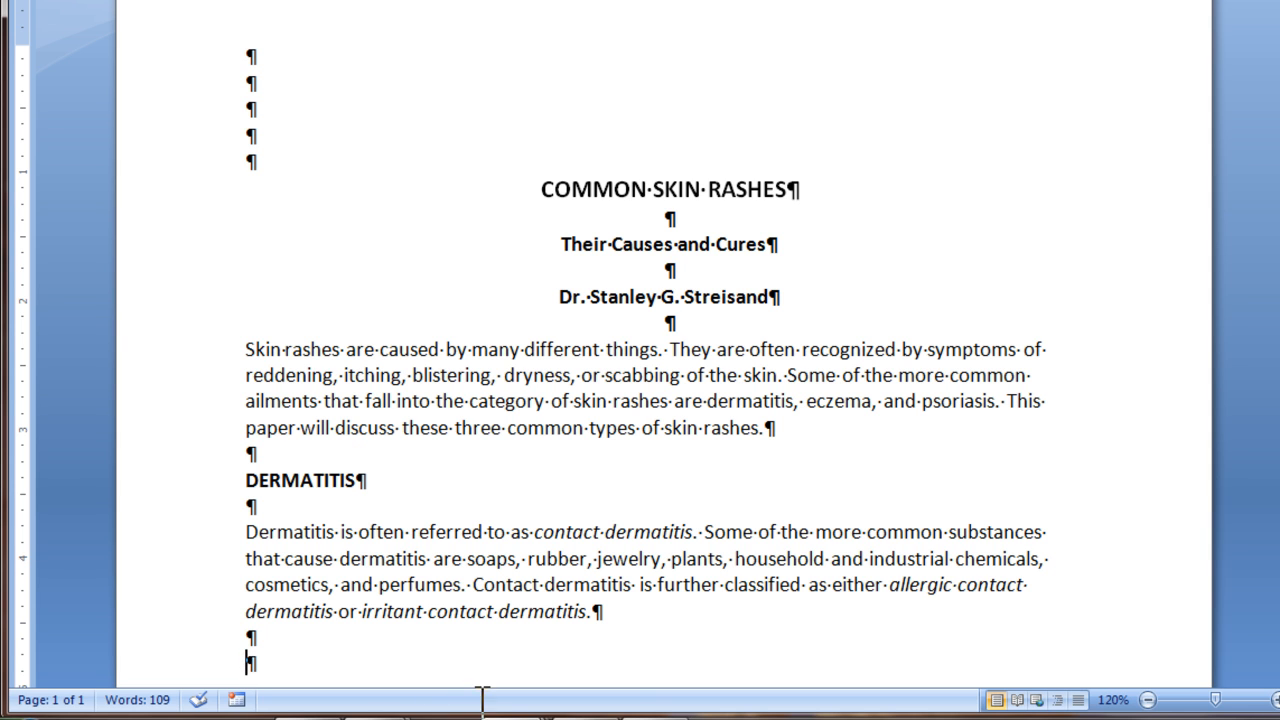
type("Allergic Contact Dermatitis.")
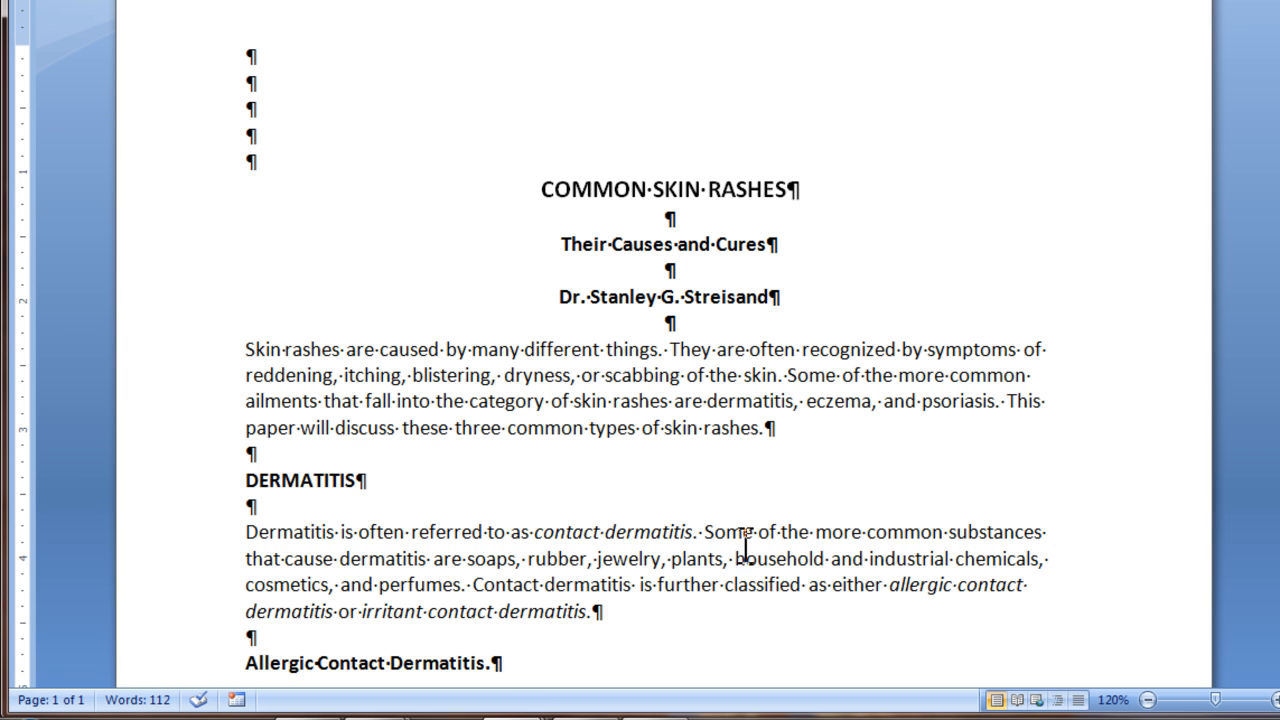
key("ctrl+b")
type("This")
left_click(567, 663)
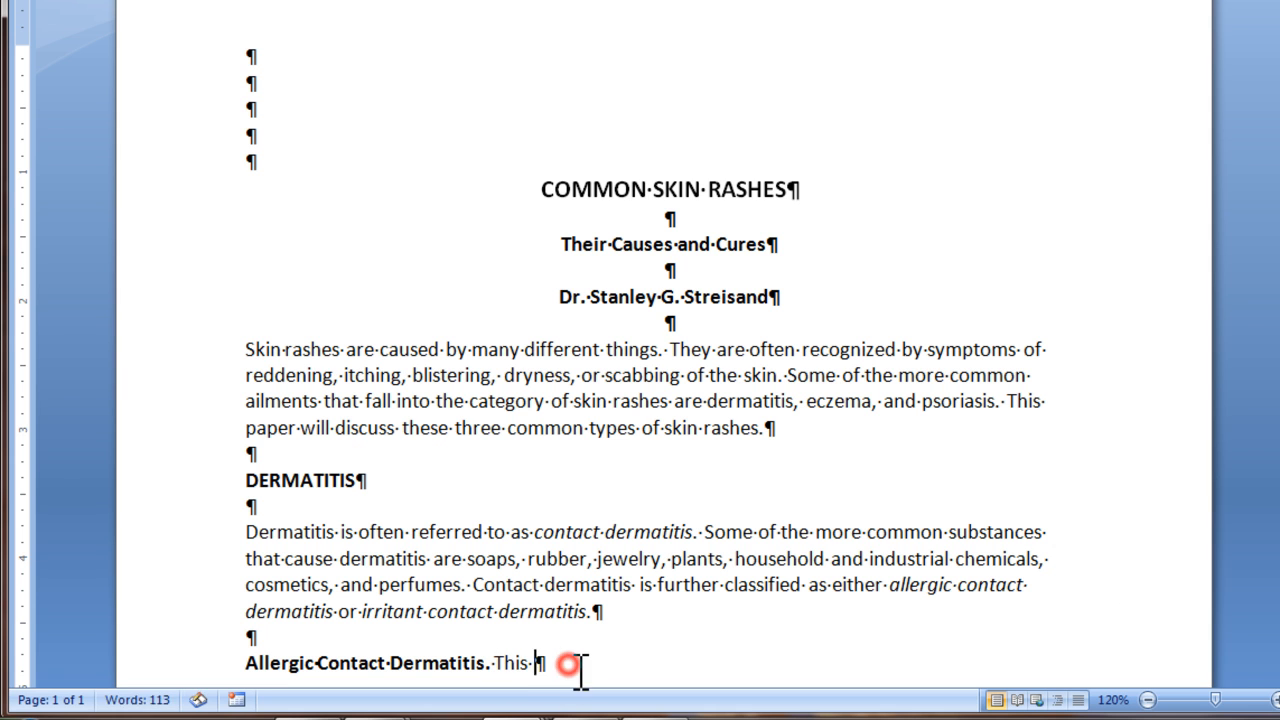
type("skin rash occurs after contact is made with certain substances,")
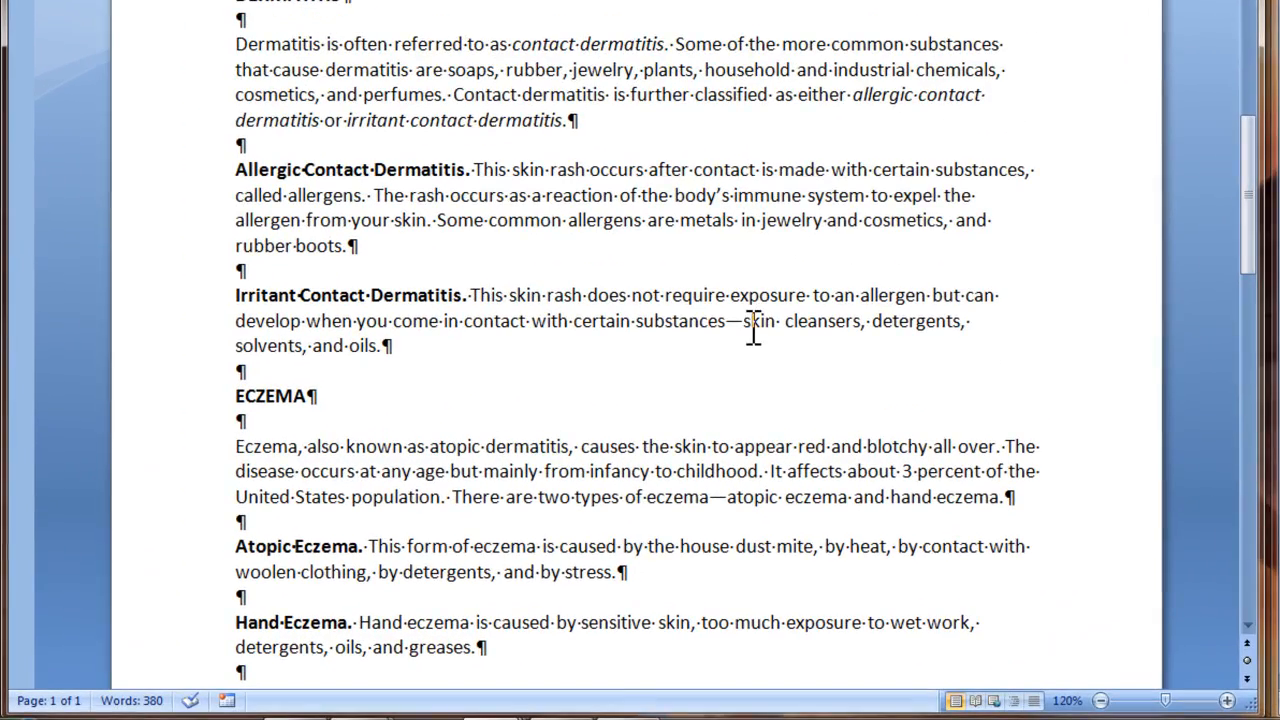
- Examine the dashes in the phrases "substances—skin" and "eczema—atopic" for spacing before and after
left_click_drag(633, 322, 772, 330)
left_click_drag(650, 497, 778, 502)
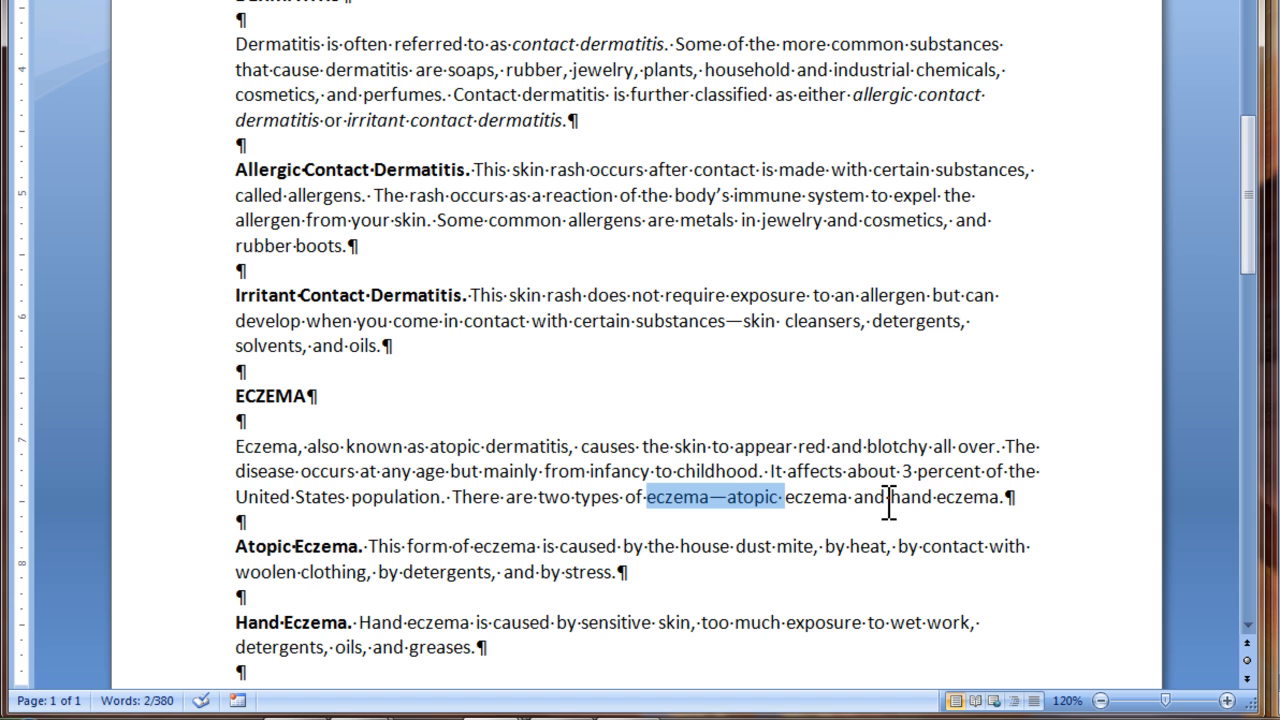
left_click(855, 498)
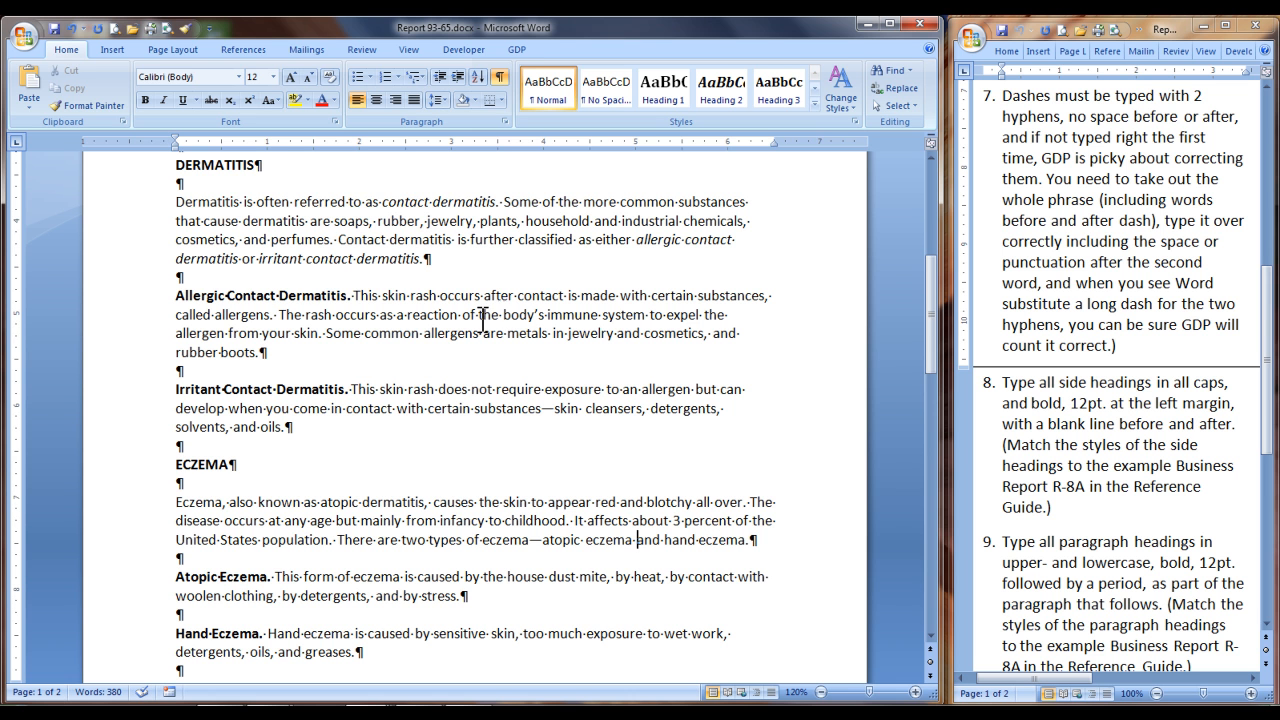
- Delete the existing page number from the header of page 2 and return to the document body
scroll(553, 565, "down", 7)
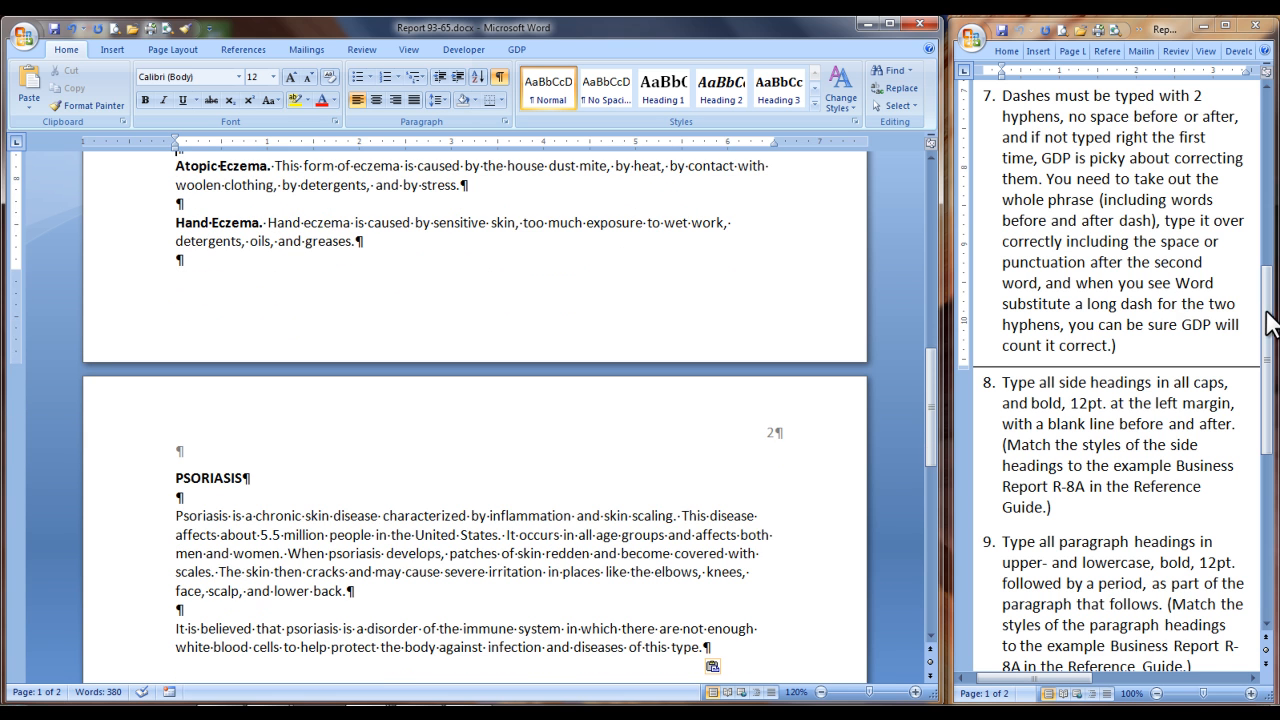
scroll(1266, 323, "down", 6)
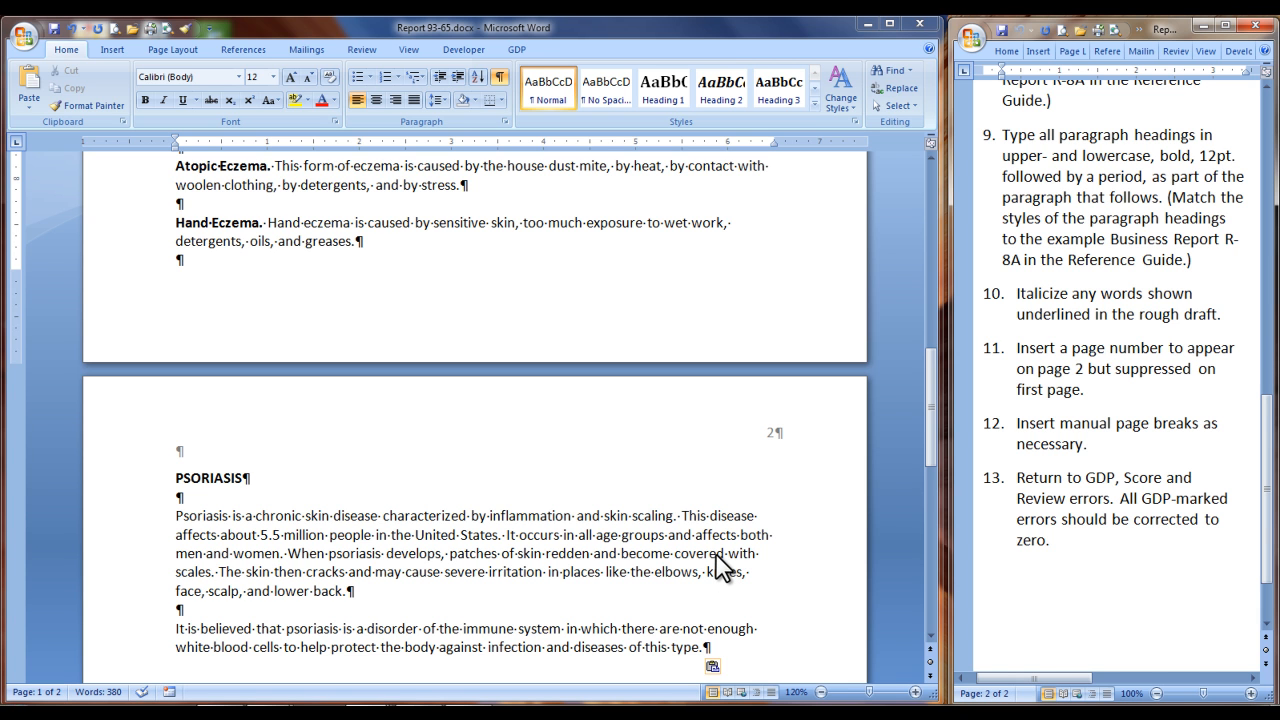
double_click(771, 434)
left_click_drag(771, 434, 788, 435)
key("Delete")
left_click(786, 88)
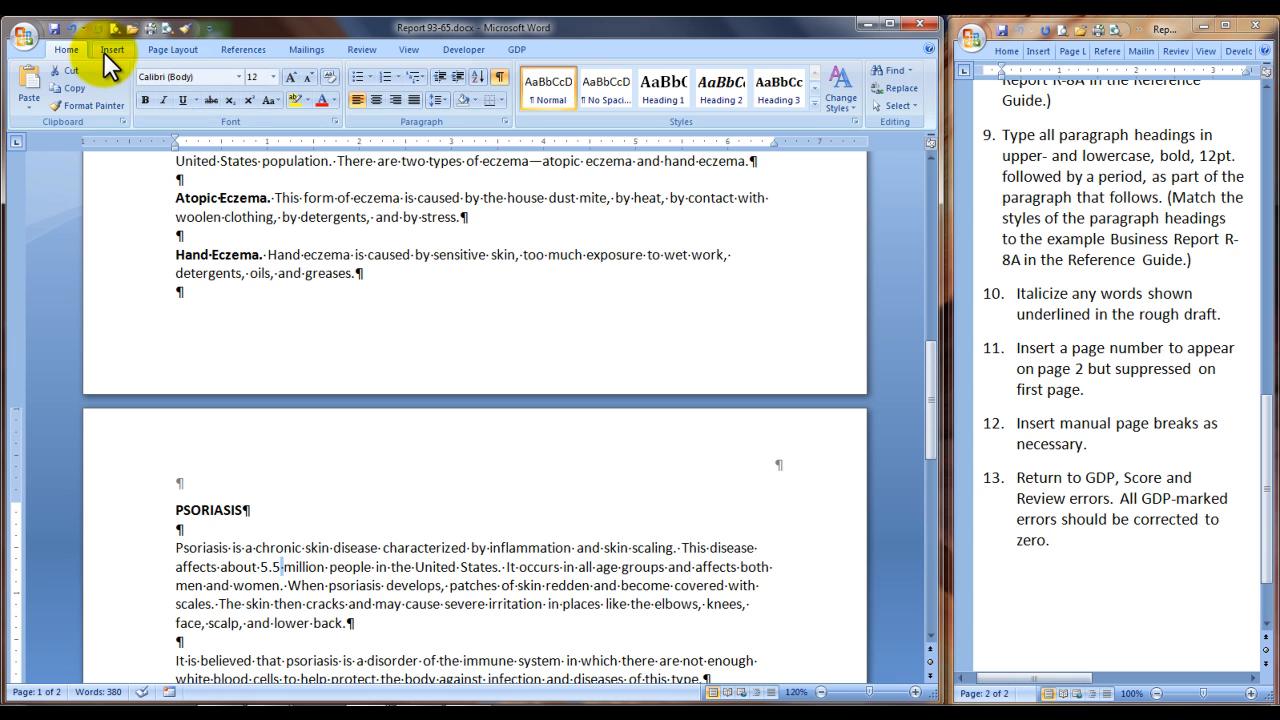
- Insert a Plain Number 3 page number at the top of the page and close the header
left_click(106, 48)
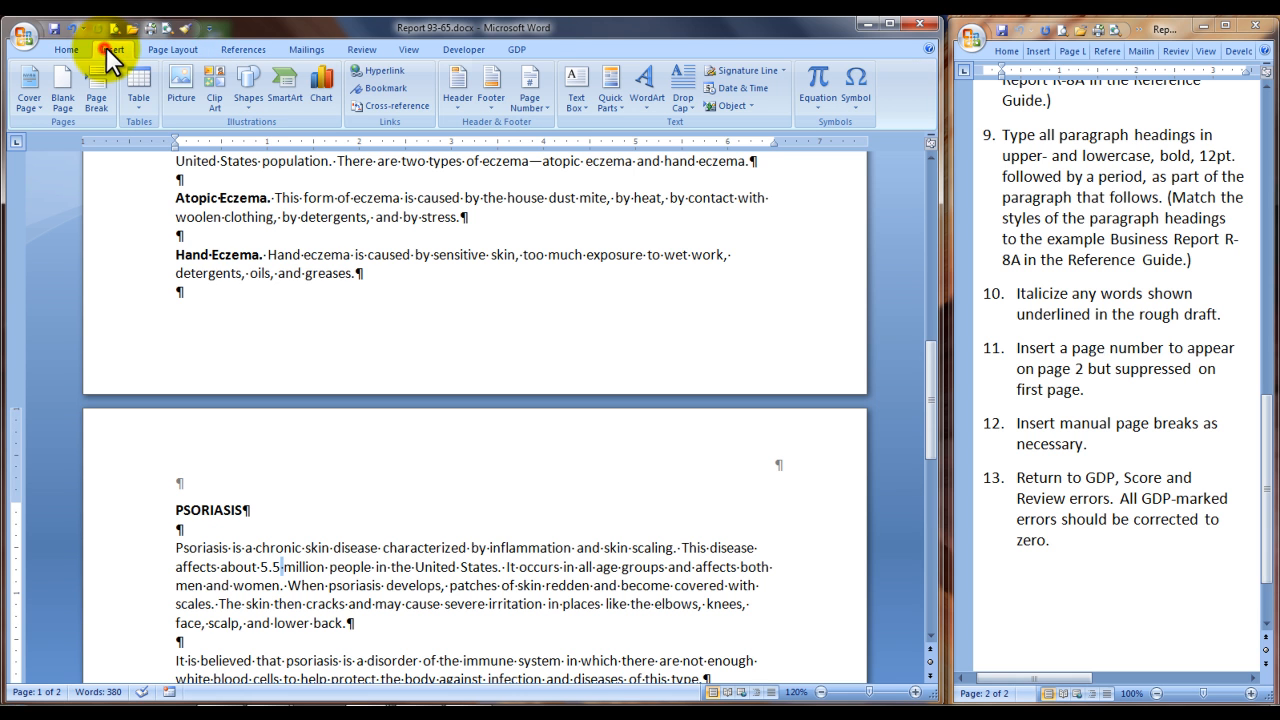
left_click(544, 104)
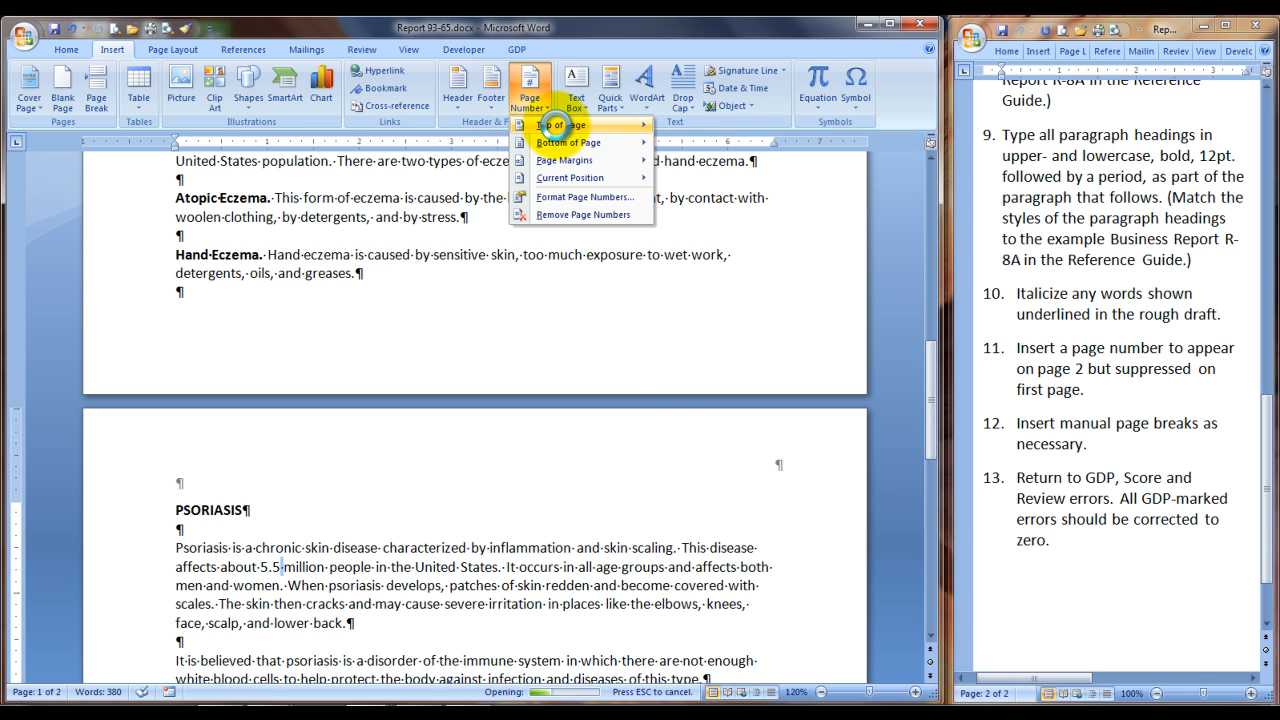
mouse_move(557, 125)
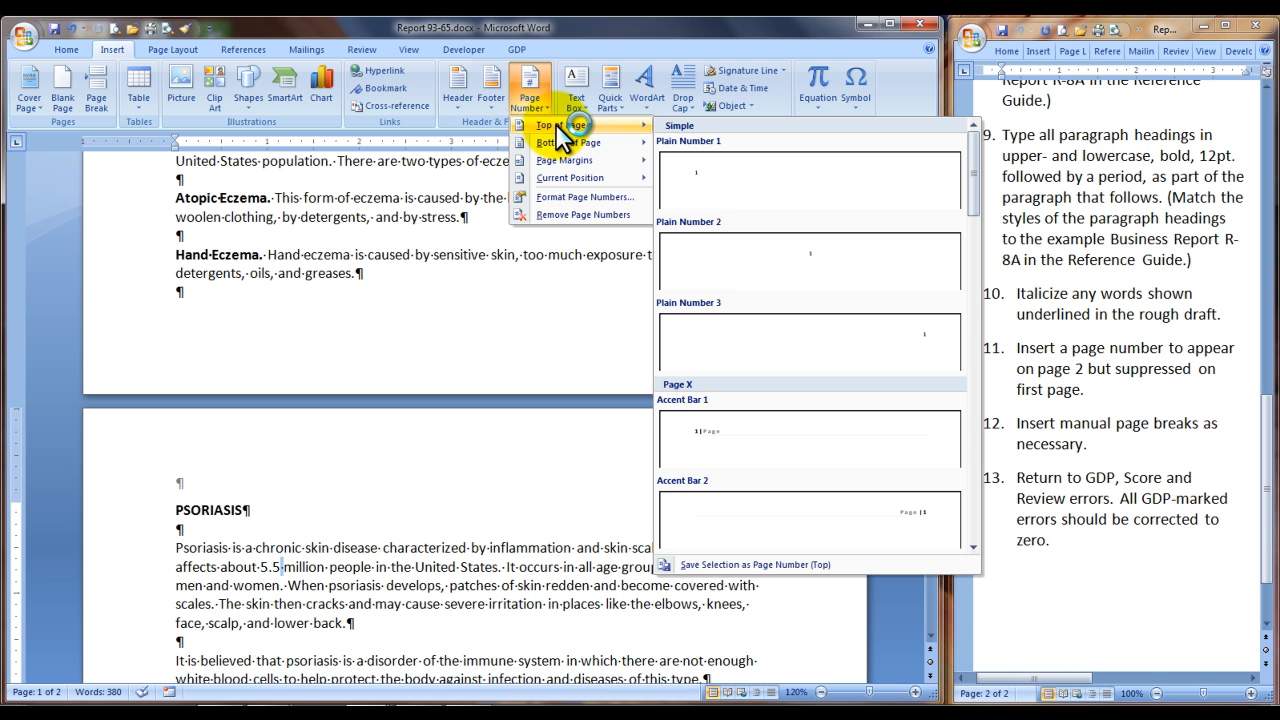
left_click(740, 348)
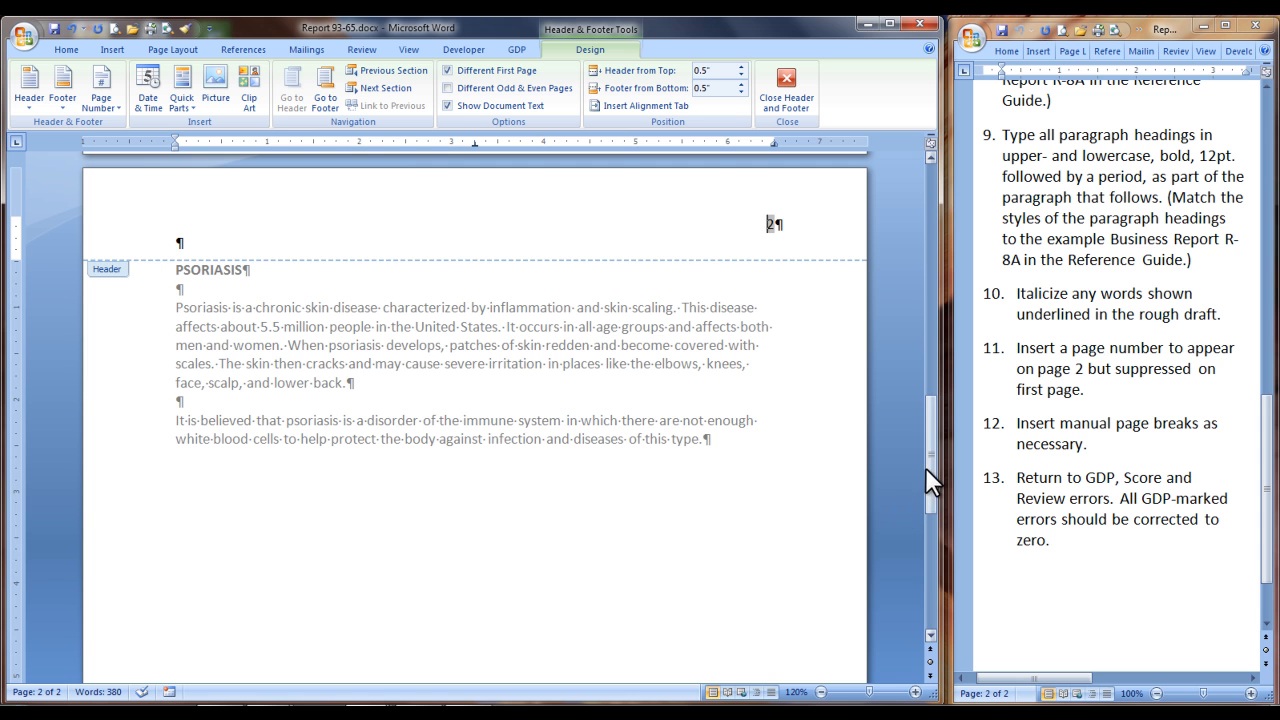
left_click_drag(933, 461, 953, 436)
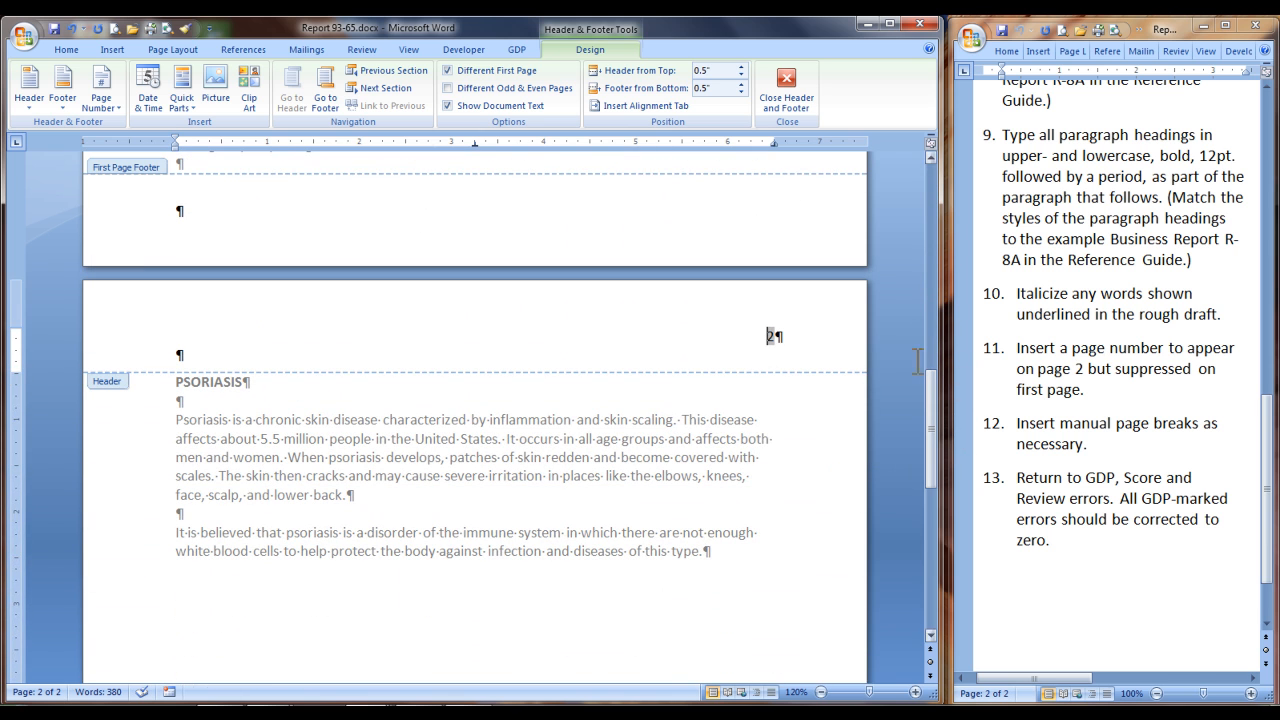
left_click(787, 84)
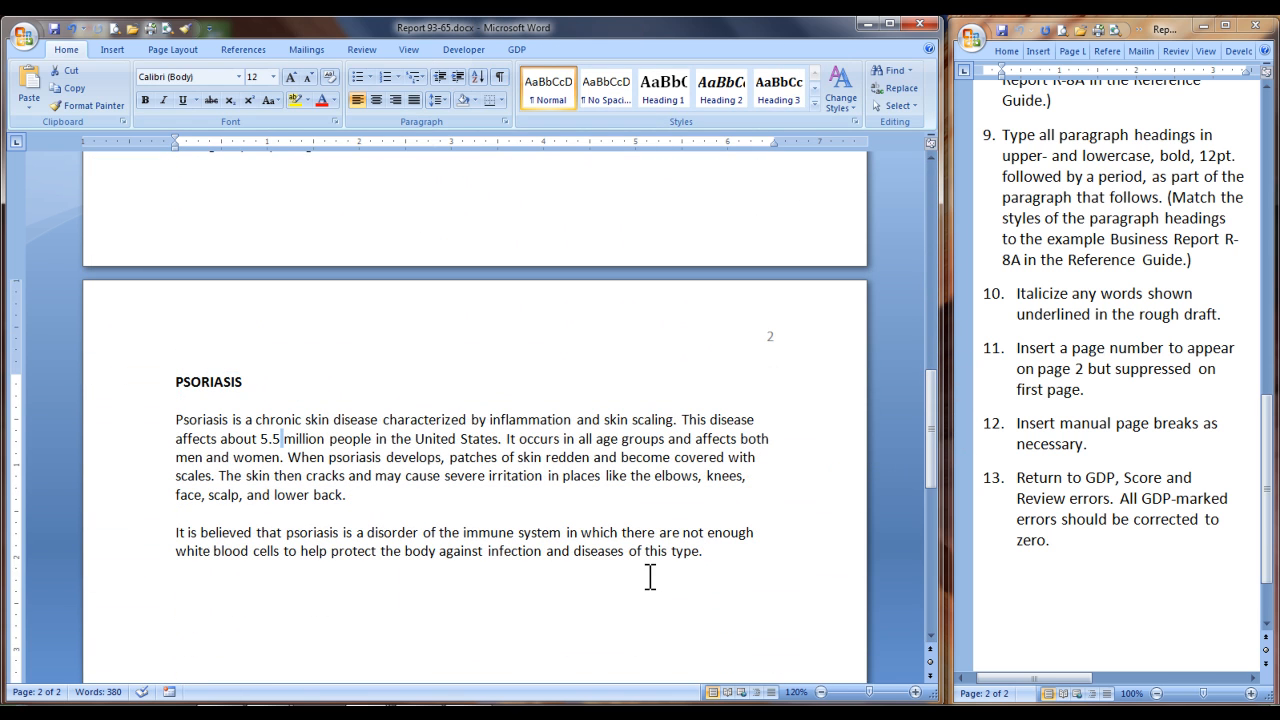
- Show the formatting marks and examine the page break between the Hand Eczema paragraph and the PSORIASIS heading
left_click(648, 577)
scroll(646, 577, "up", 5)
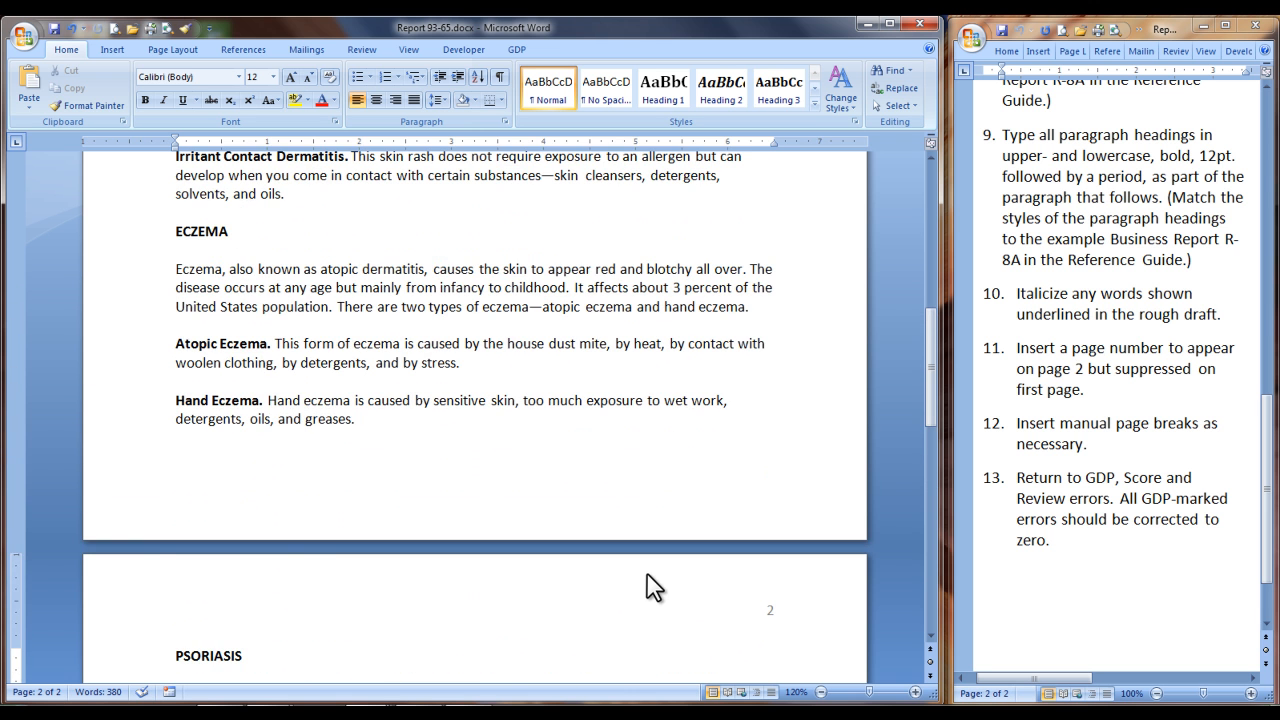
scroll(648, 580, "down", 2)
scroll(650, 575, "down", 1)
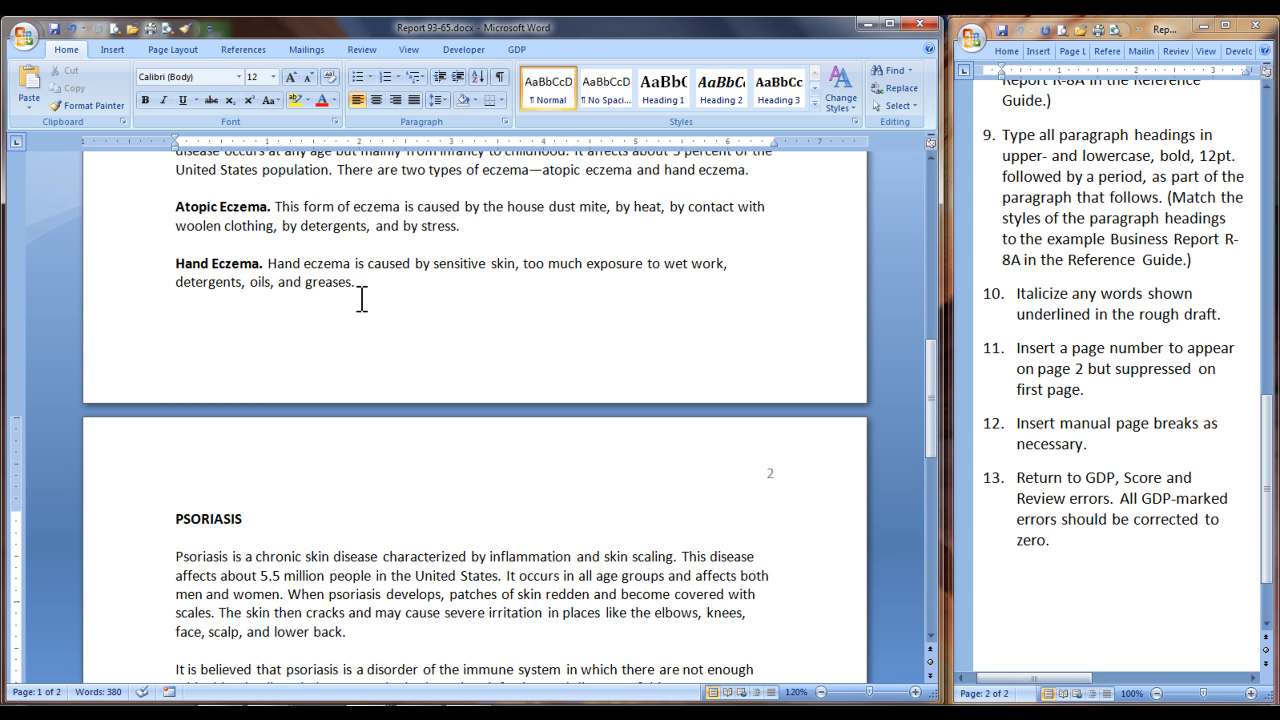
left_click(499, 78)
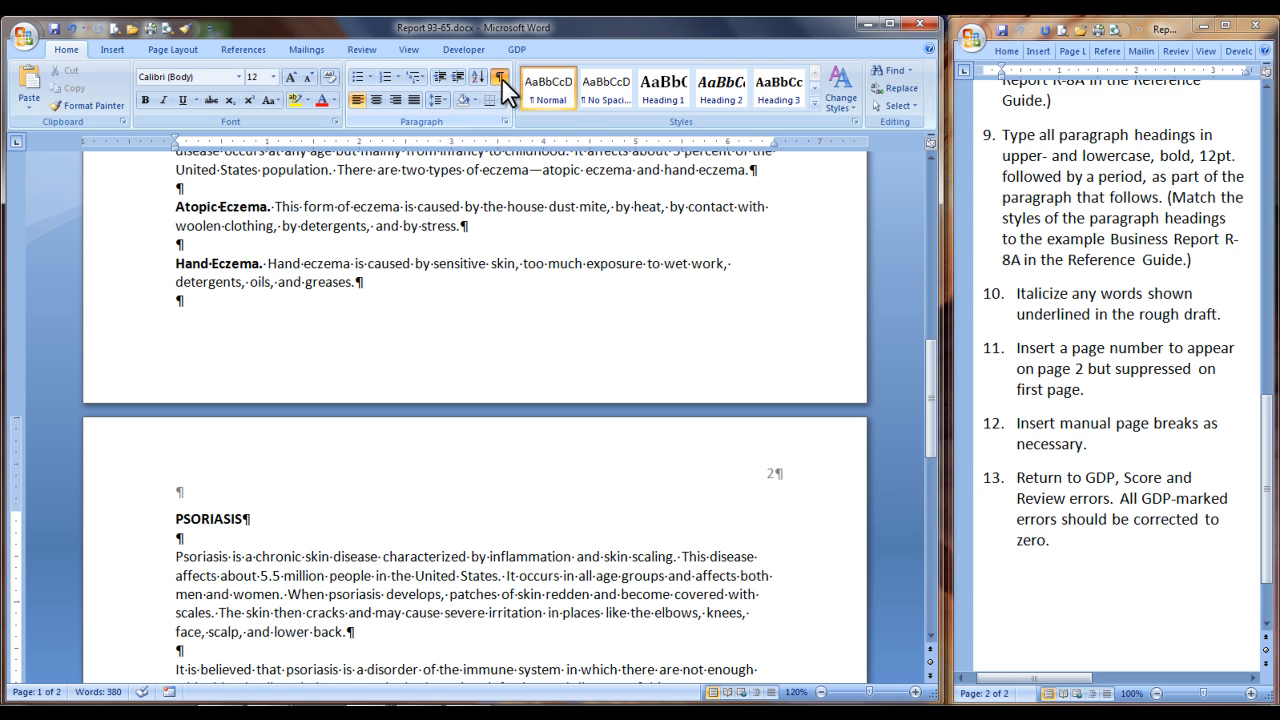
left_click(490, 281)
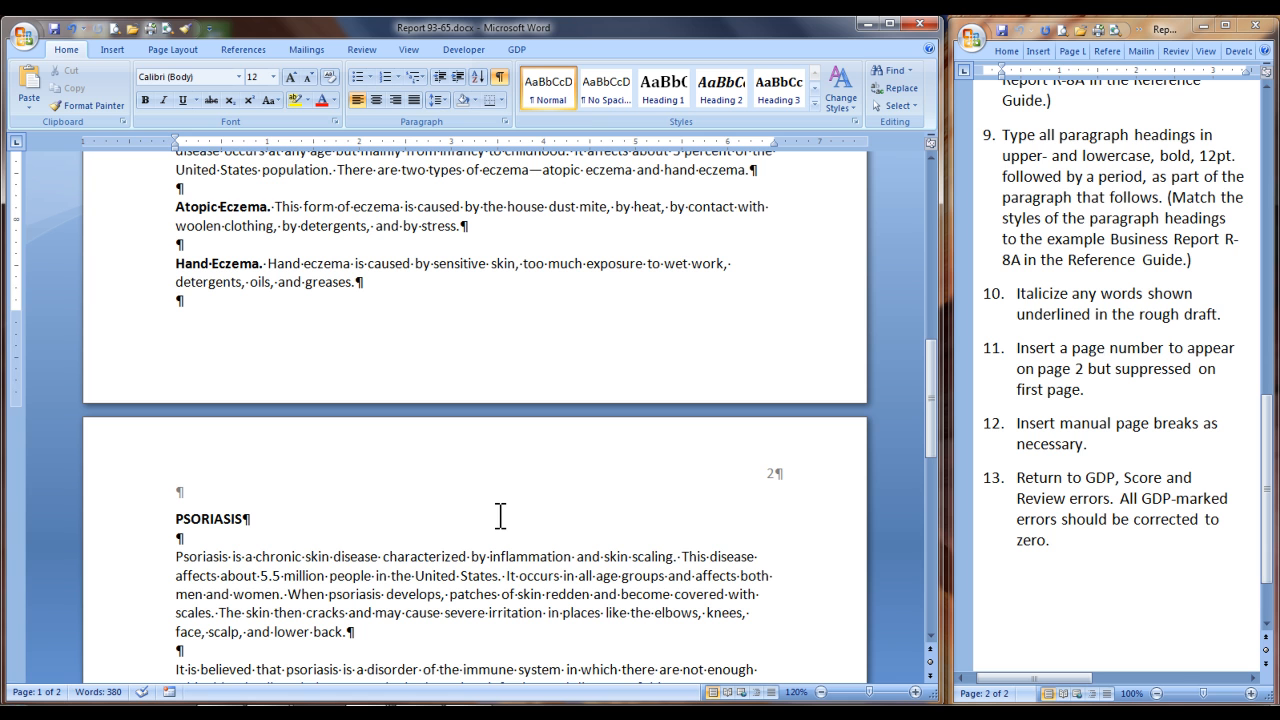
left_click(472, 595)
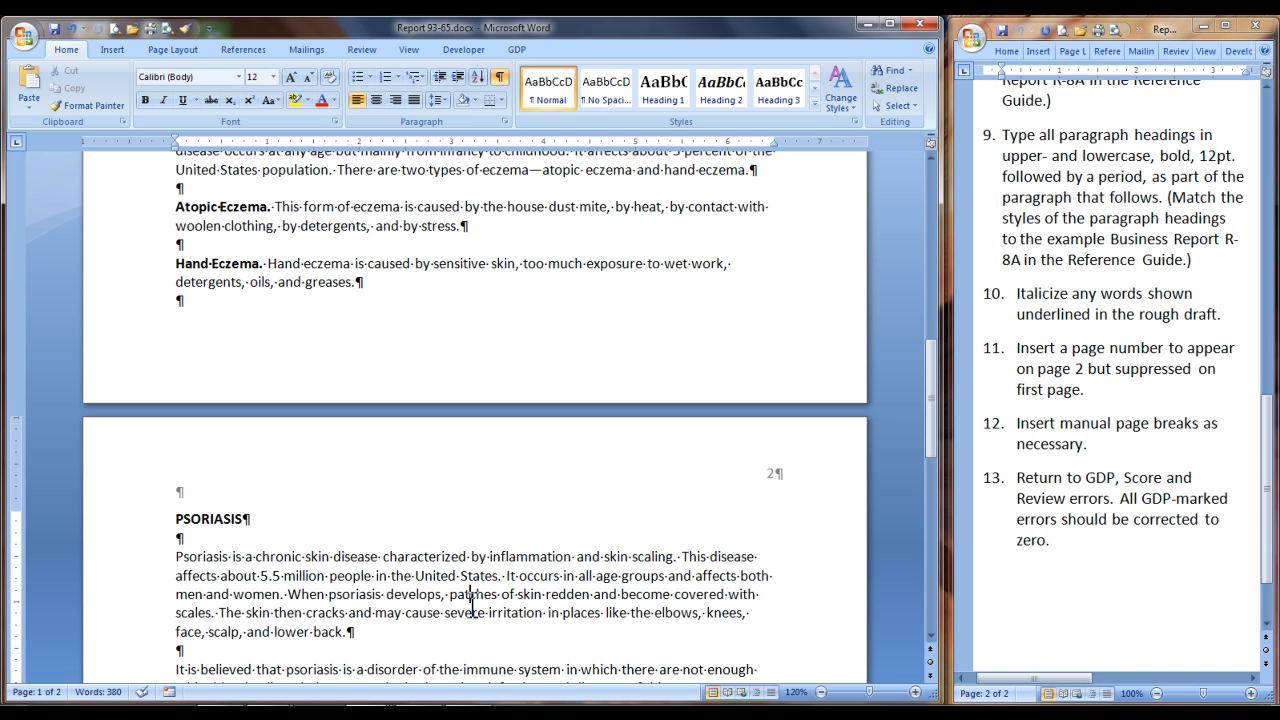
scroll(472, 605, "down", 2)
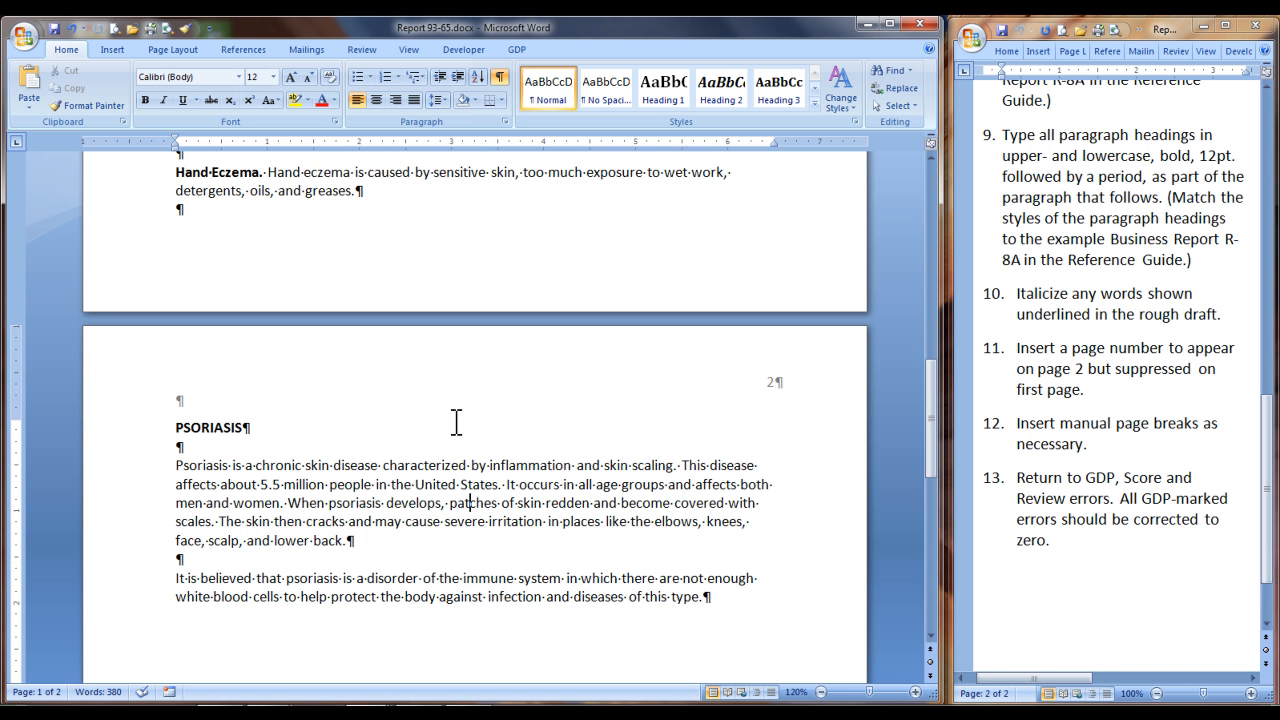